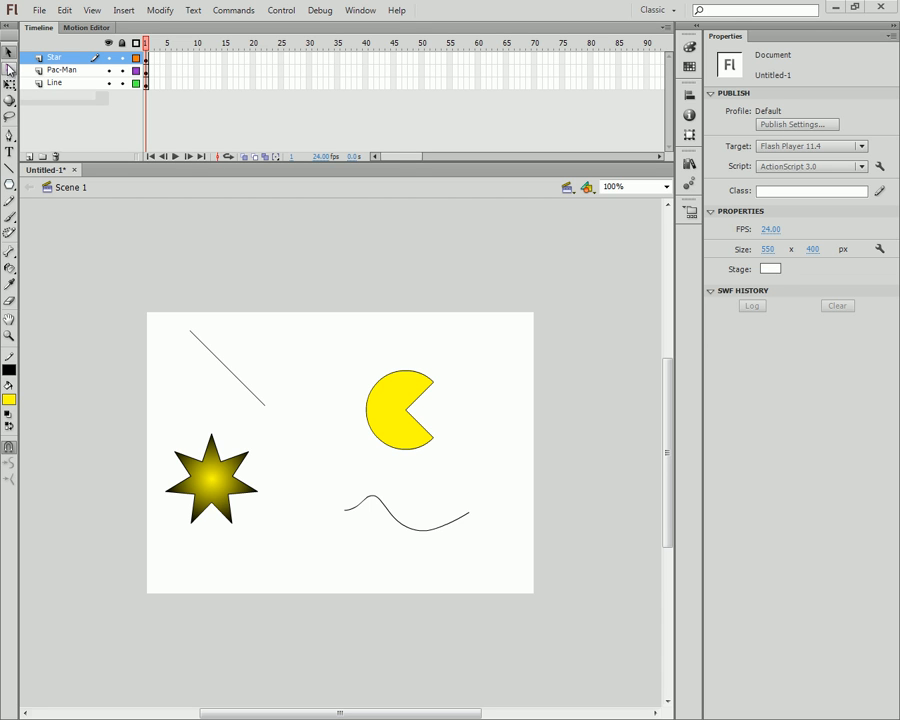
Step: Use the Selection tool to select the Pac-Man's yellow fill, its round outline and its lower mouth line one at a time
left_click(10, 85)
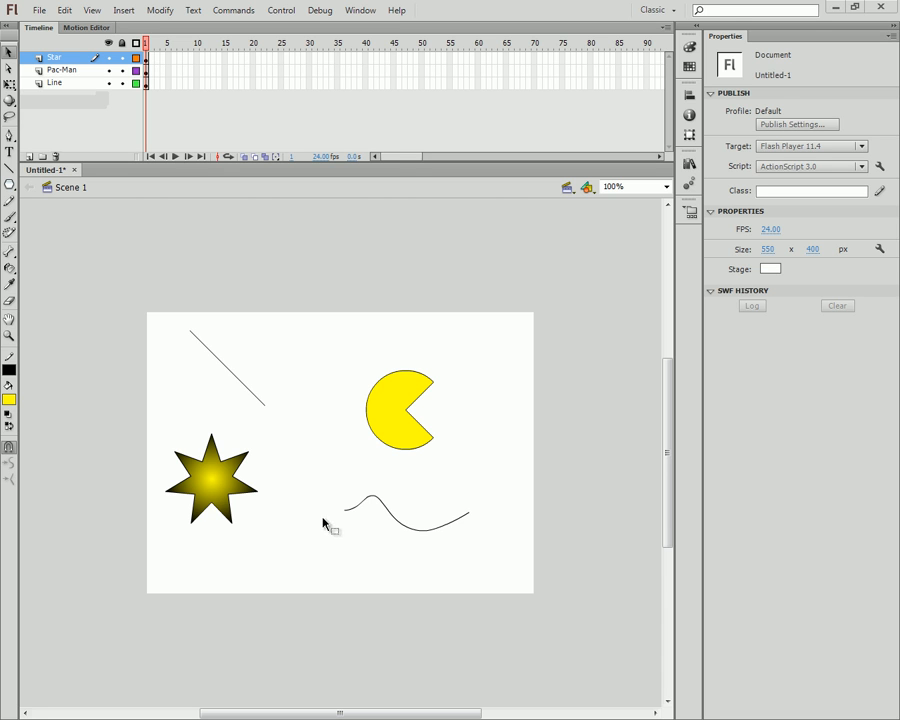
left_click(8, 51)
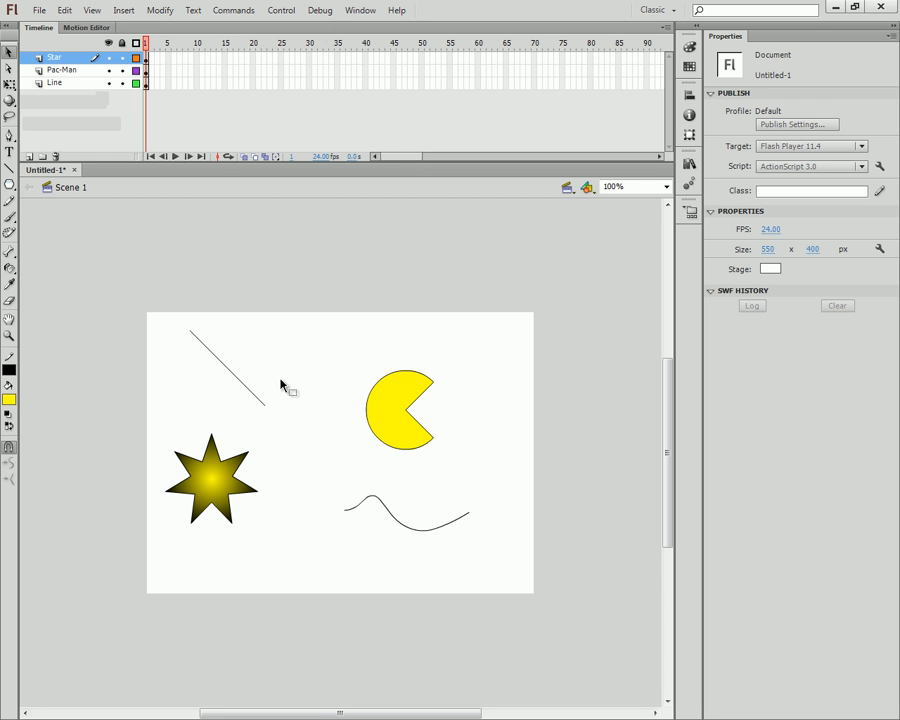
left_click(380, 410)
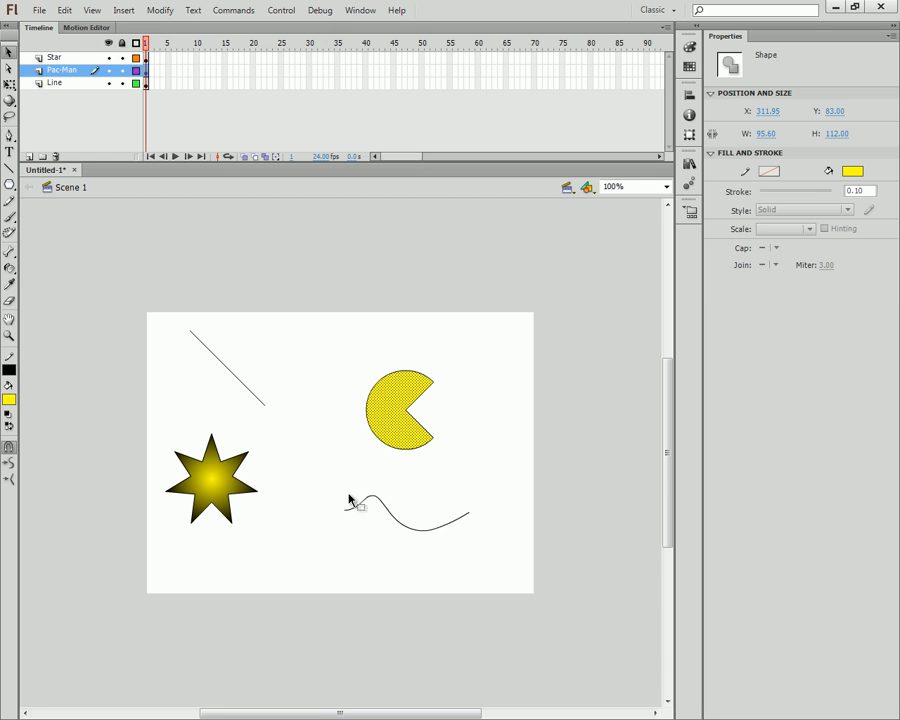
left_click(358, 433)
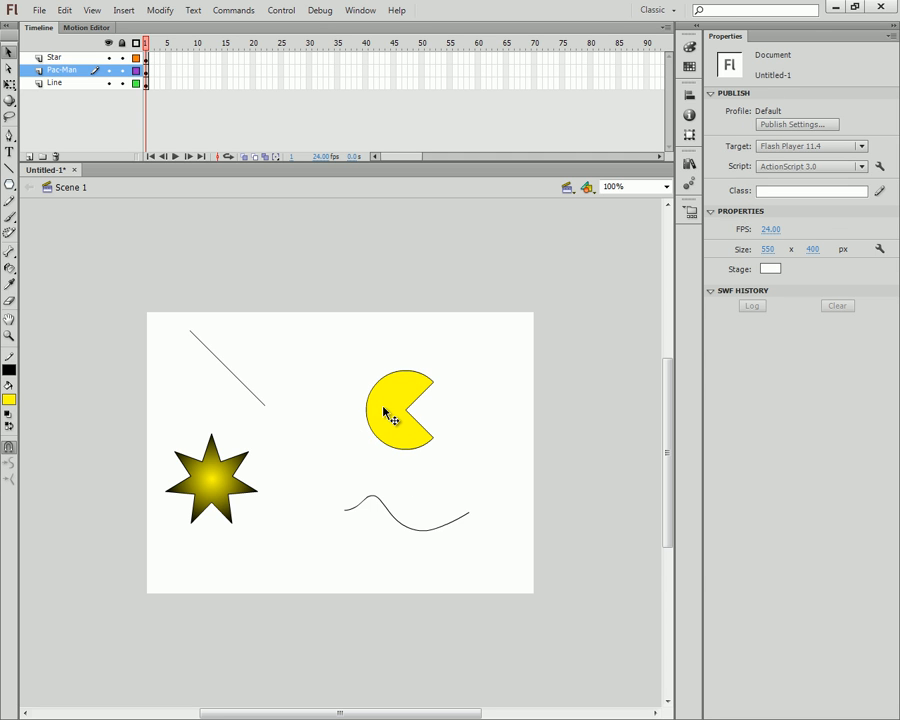
left_click(384, 409)
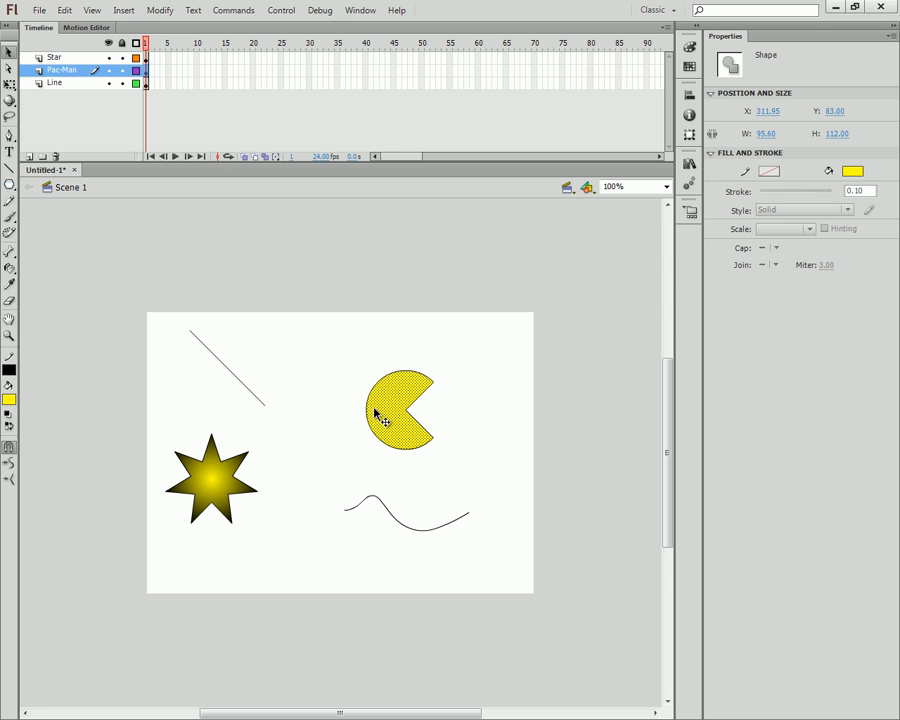
left_click(366, 397)
left_click(368, 399)
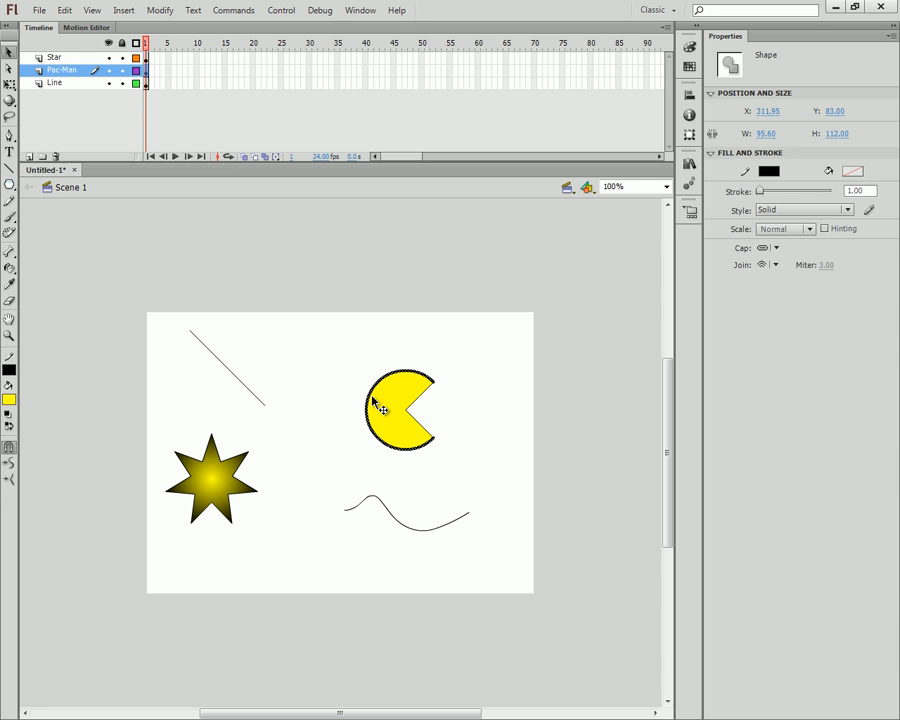
left_click(421, 425)
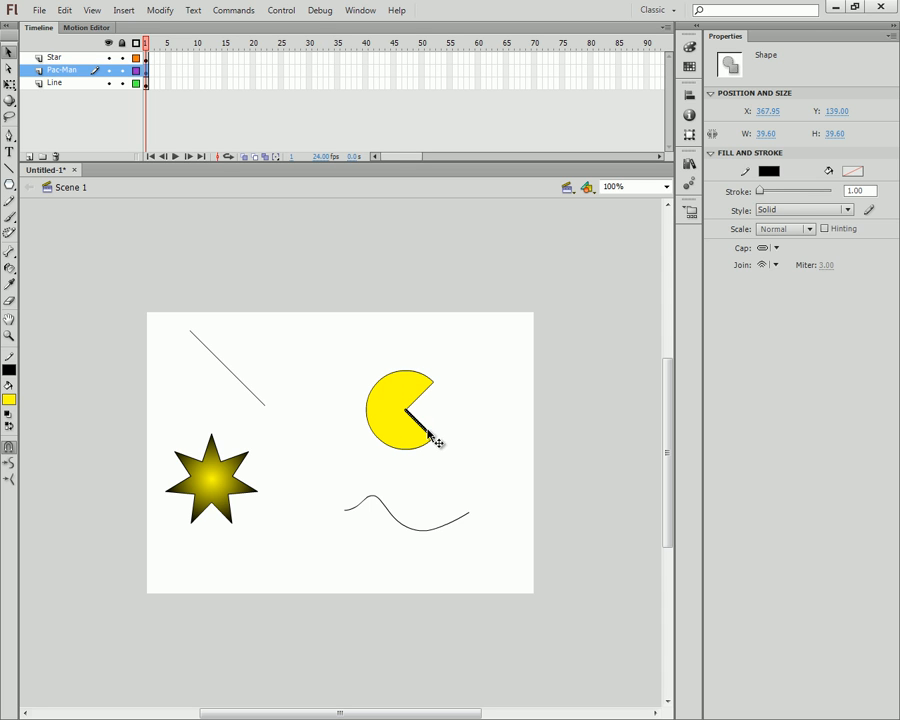
Step: Select the entire Pac-Man, fill and outlines together, try its outline segment alone, reselect everything and clear the selection
double_click(413, 375)
left_click(408, 416, "shift")
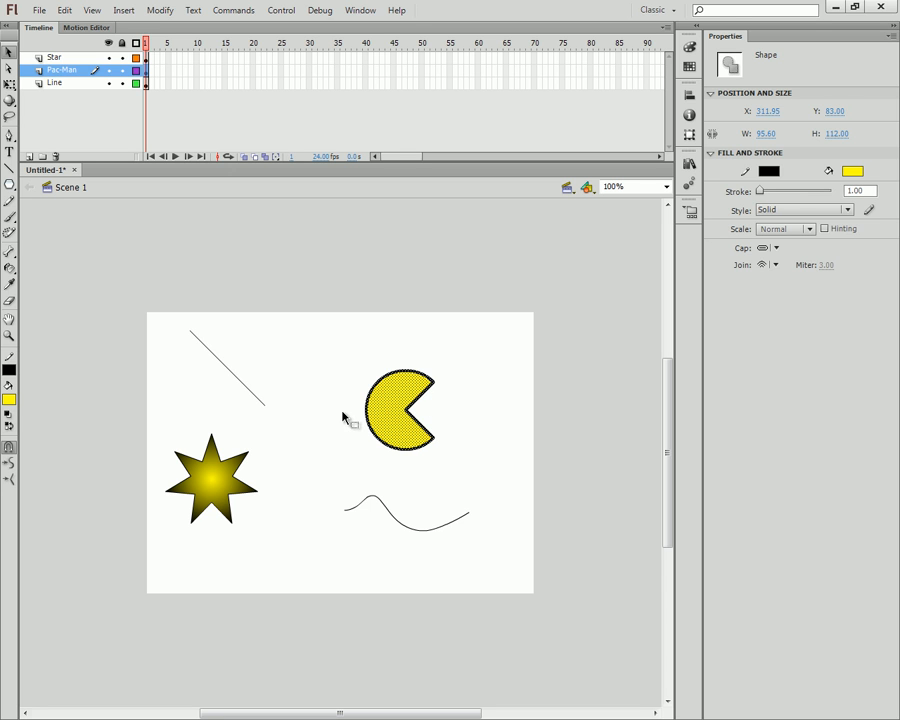
left_click(362, 408)
double_click(367, 403)
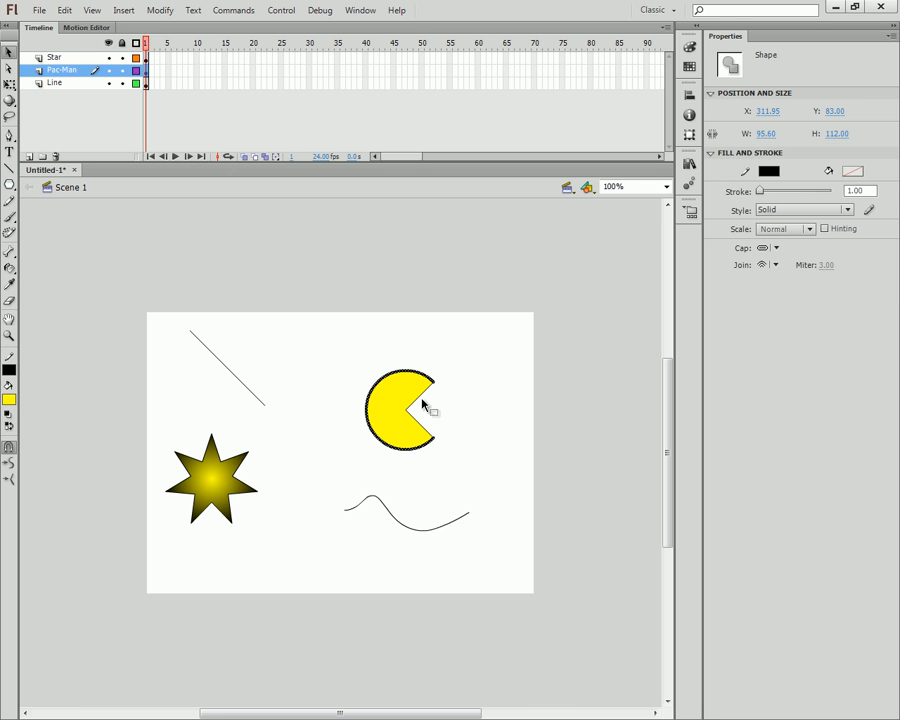
left_click(415, 425, "shift")
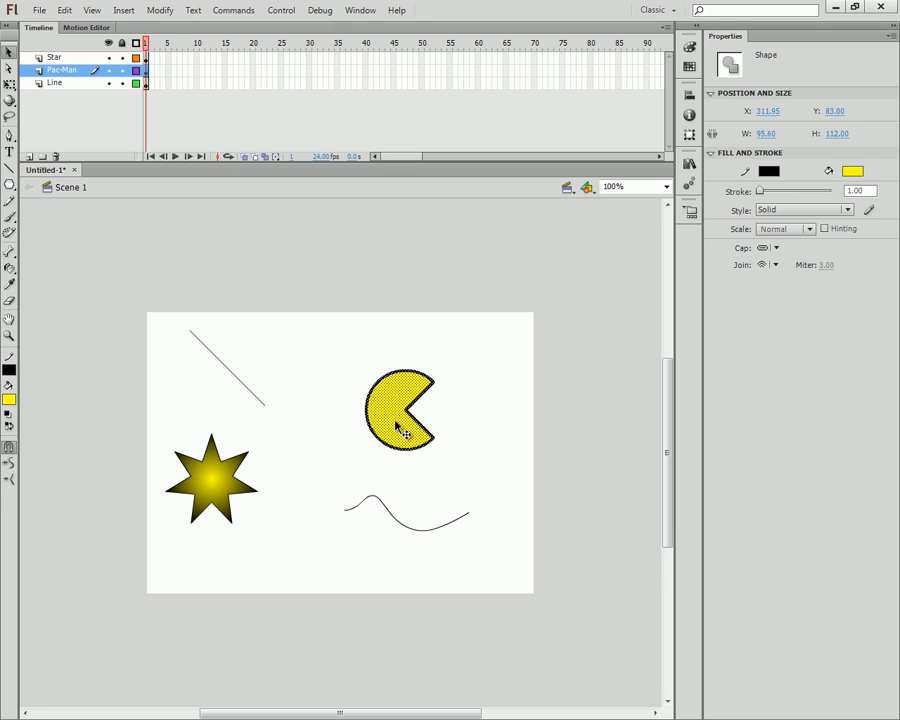
left_click(337, 408)
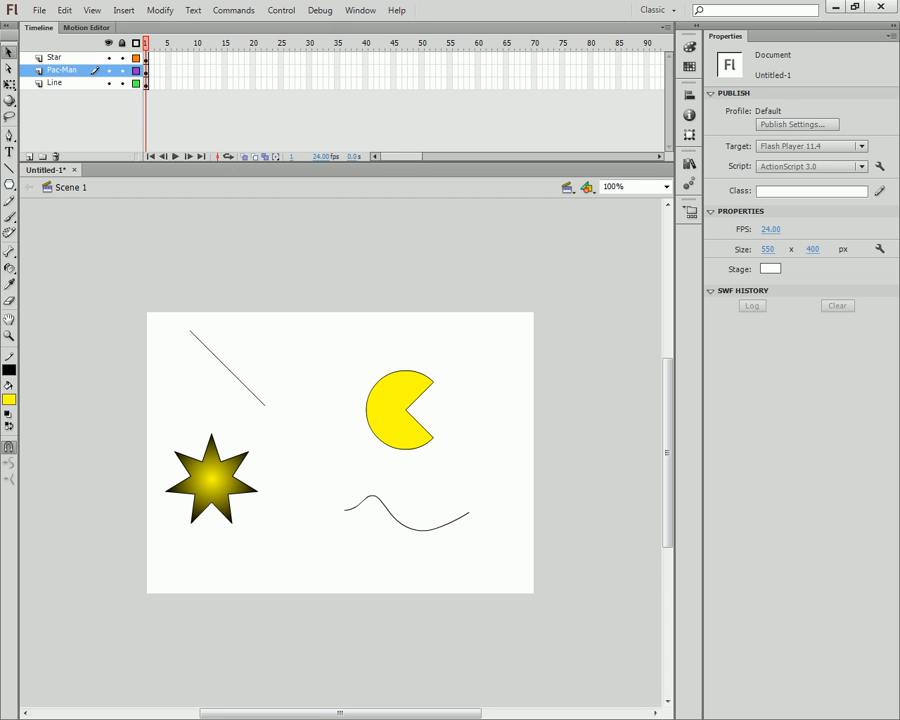
Step: Marquee-select the whole Pac-Man and various parts of it from different corners
left_click_drag(334, 349, 467, 478)
left_click_drag(336, 364, 405, 440)
left_click_drag(486, 352, 413, 414)
left_click_drag(486, 416, 388, 458)
mouse_move(335, 354)
left_mouse_down()
mouse_move(418, 440)
mouse_move(397, 452)
left_mouse_up()
left_click_drag(326, 358, 427, 418)
left_click_drag(449, 337, 377, 380)
Step: Marquee-select the Pac-Man's lower half, move it left away from the upper half, and undo the move
left_click_drag(340, 412, 468, 482)
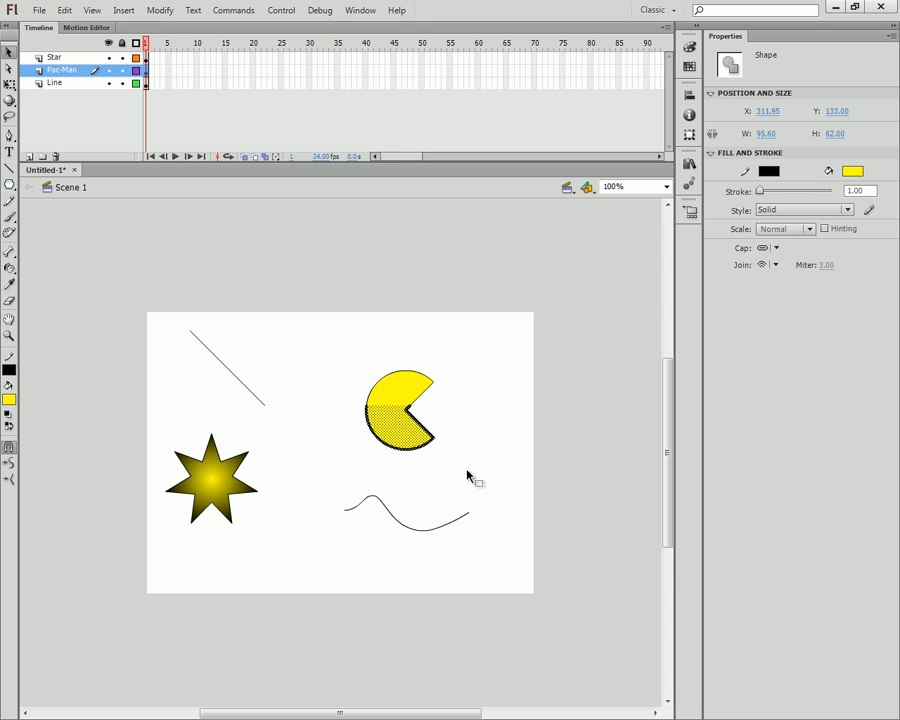
left_click_drag(410, 426, 325, 432)
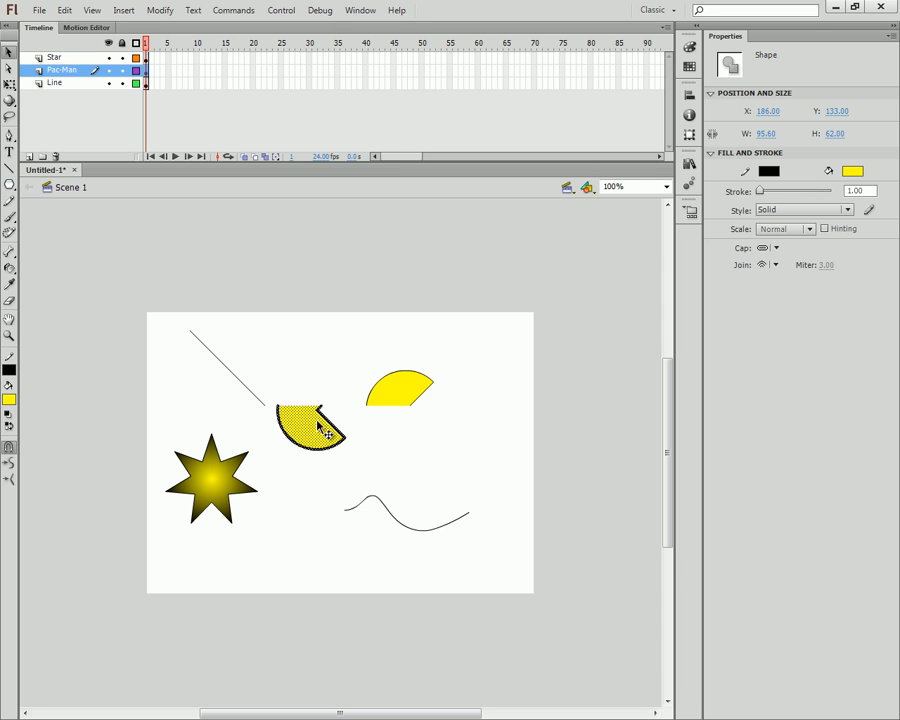
key("ctrl+z")
left_click(353, 462)
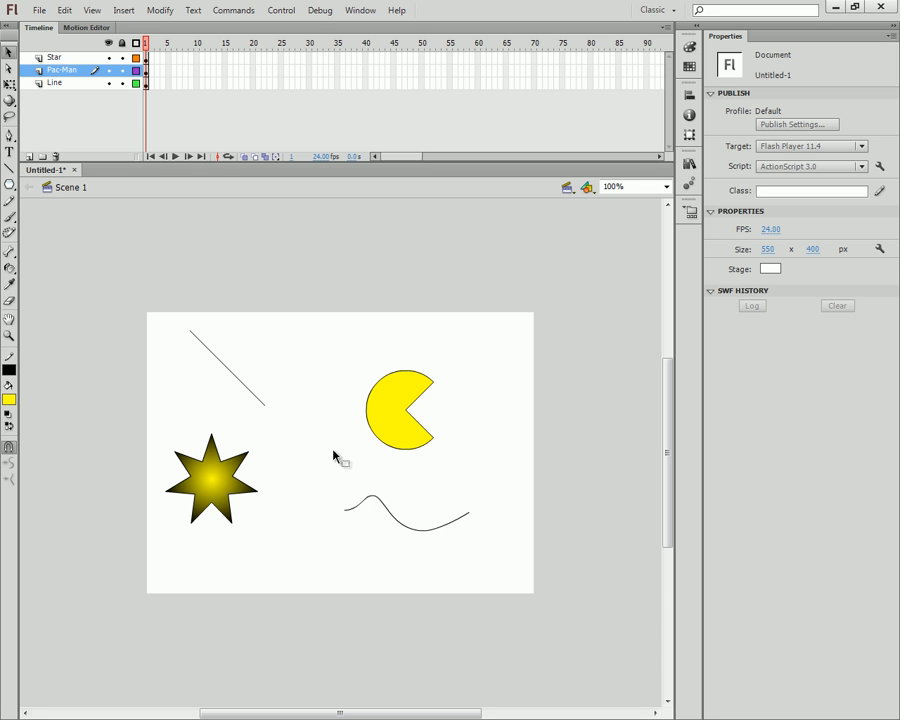
Step: Try pulling the Pac-Man's left edge into a spike and moving its selected round outline off the fill, undoing each
left_click_drag(368, 415, 311, 370)
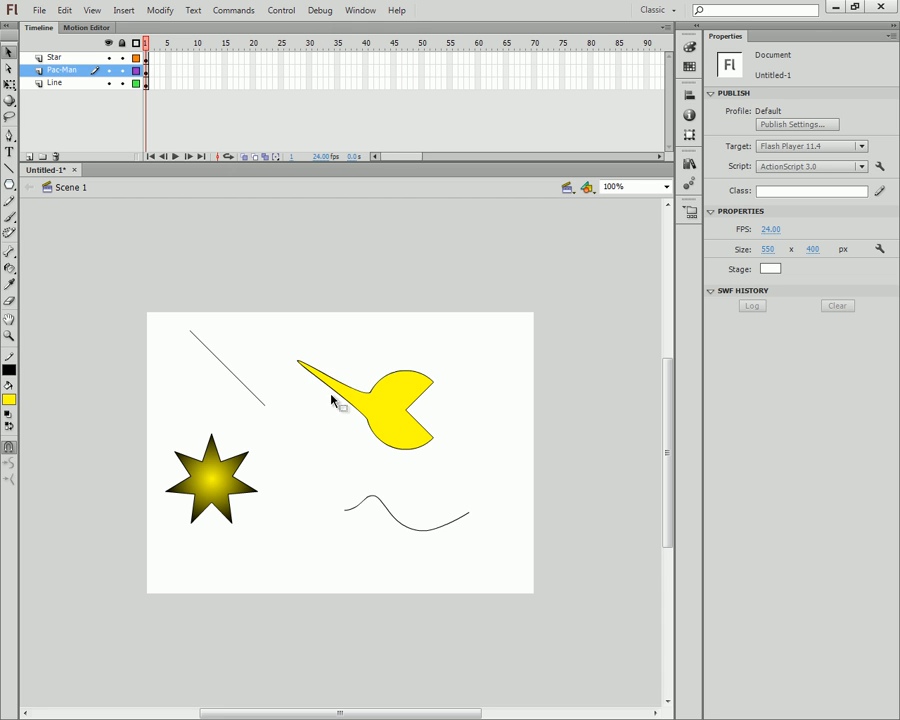
key("ctrl+z")
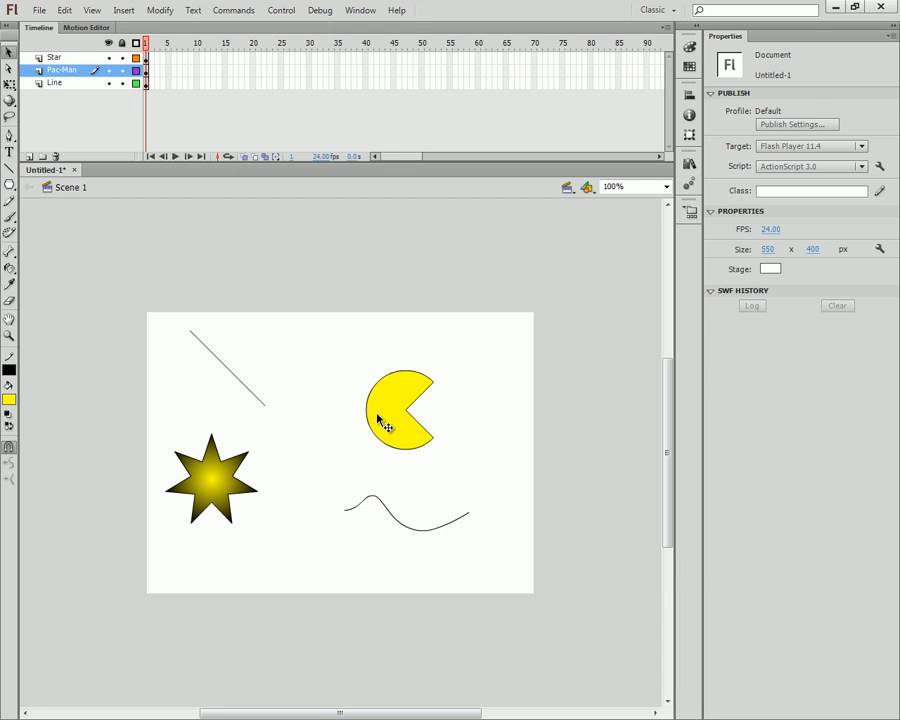
left_click(367, 412)
left_click_drag(372, 418, 300, 415)
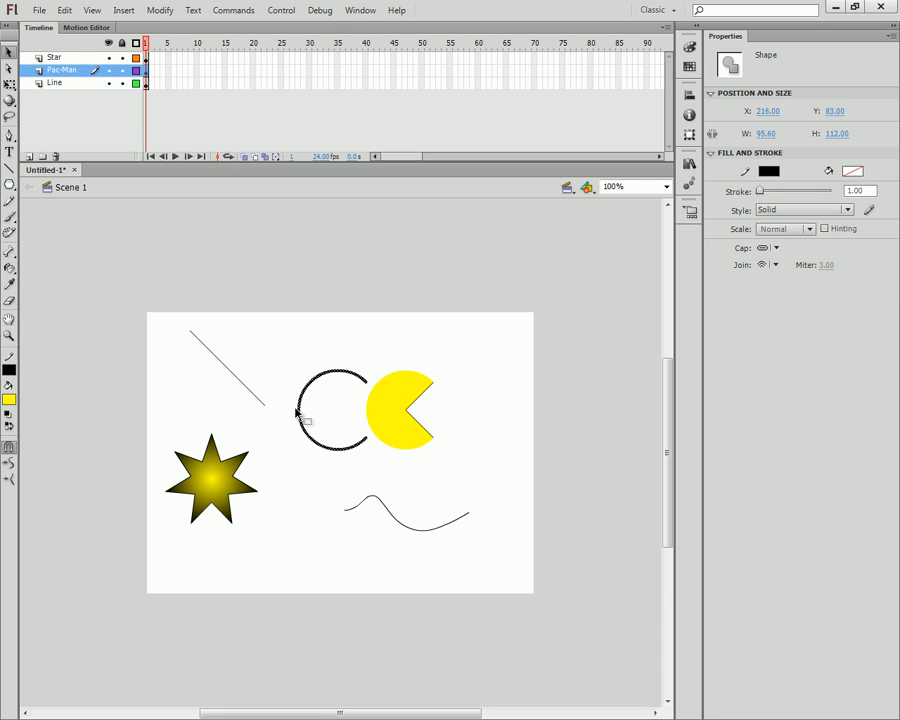
key("ctrl+z")
left_click(332, 444)
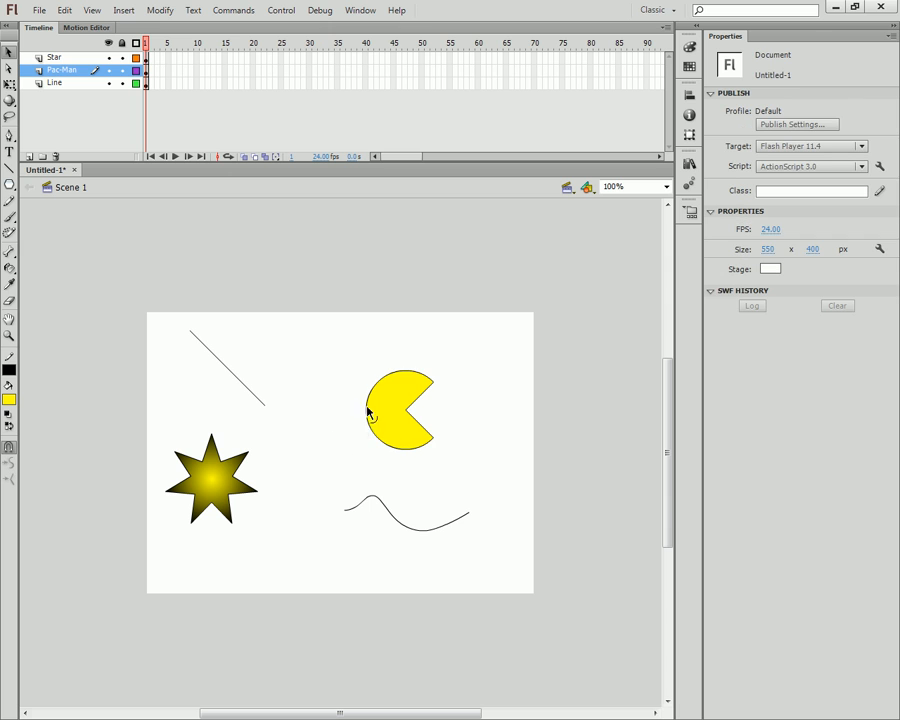
Step: Pull the Pac-Man's rounded back into upper-left and lower-left spikes and reposition the mouth's inner and upper corners
mouse_move(357, 402)
left_mouse_down()
mouse_move(337, 385)
mouse_move(318, 414)
mouse_move(344, 412)
left_mouse_up()
key("ctrl+z")
left_click_drag(407, 414, 320, 350)
left_click(380, 444)
left_click(368, 460)
left_click_drag(381, 450, 333, 478)
left_click_drag(407, 413, 433, 355)
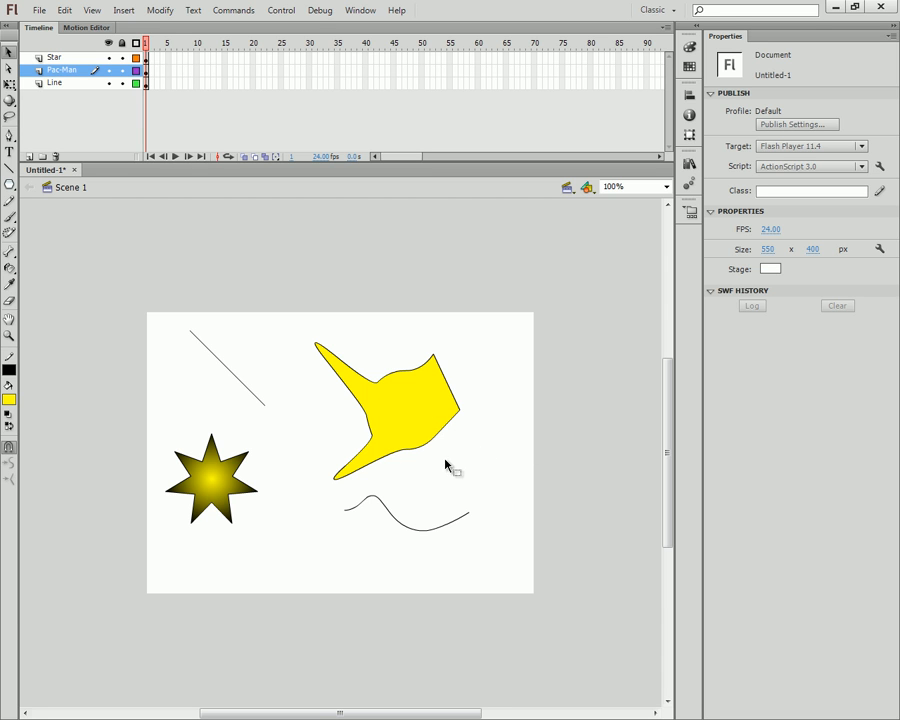
Step: Undo the edge and corner distortions to restore the original Pac-Man shape
key("ctrl+z")
key("ctrl+z")
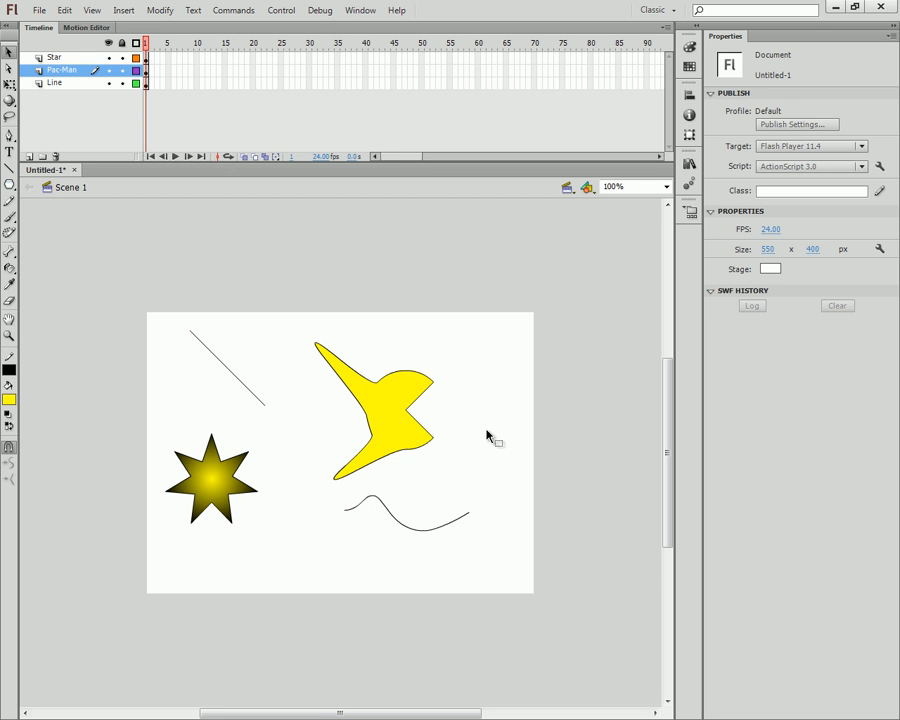
key("ctrl+z")
key("ctrl+z")
key("ctrl+z")
key("ctrl+z")
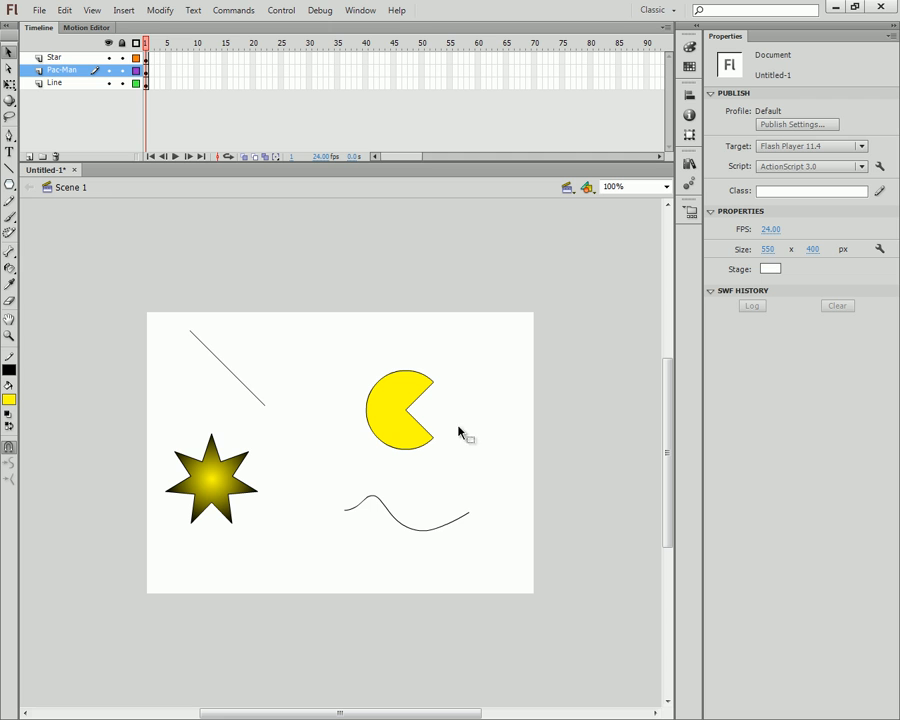
Step: Marquee-select the whole Pac-Man, select only its round outline instead, and clear the selection
left_click_drag(342, 366, 475, 440)
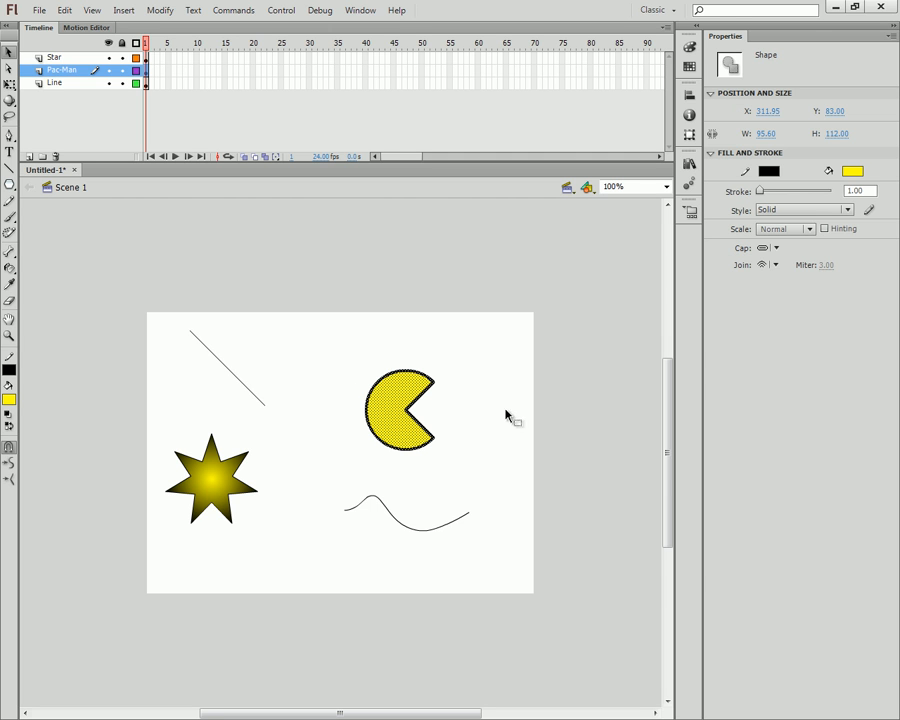
left_click(484, 397)
double_click(429, 379)
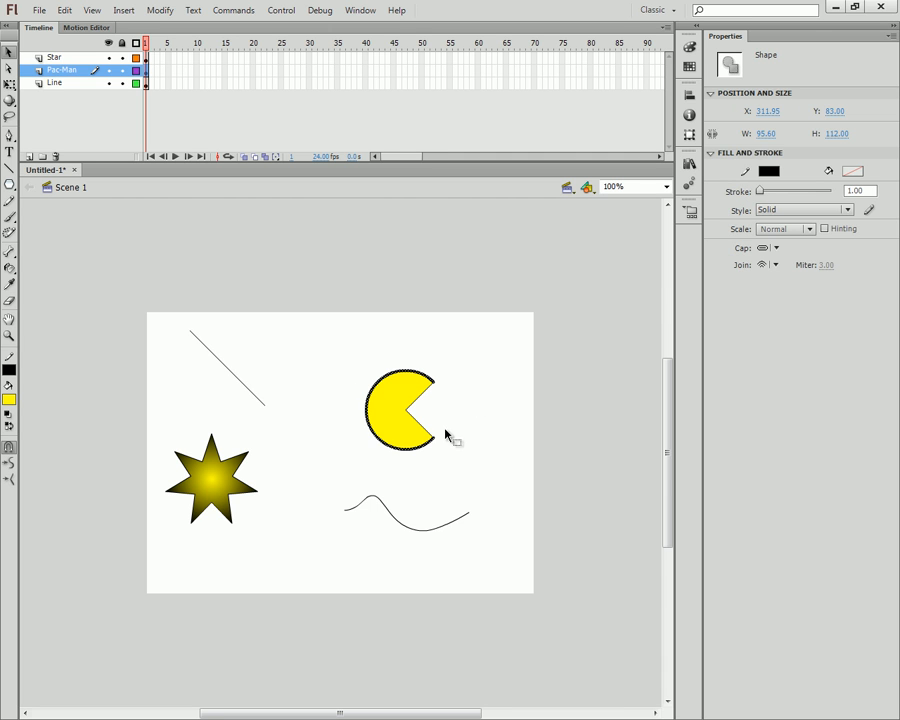
key("Delete")
left_click(462, 426)
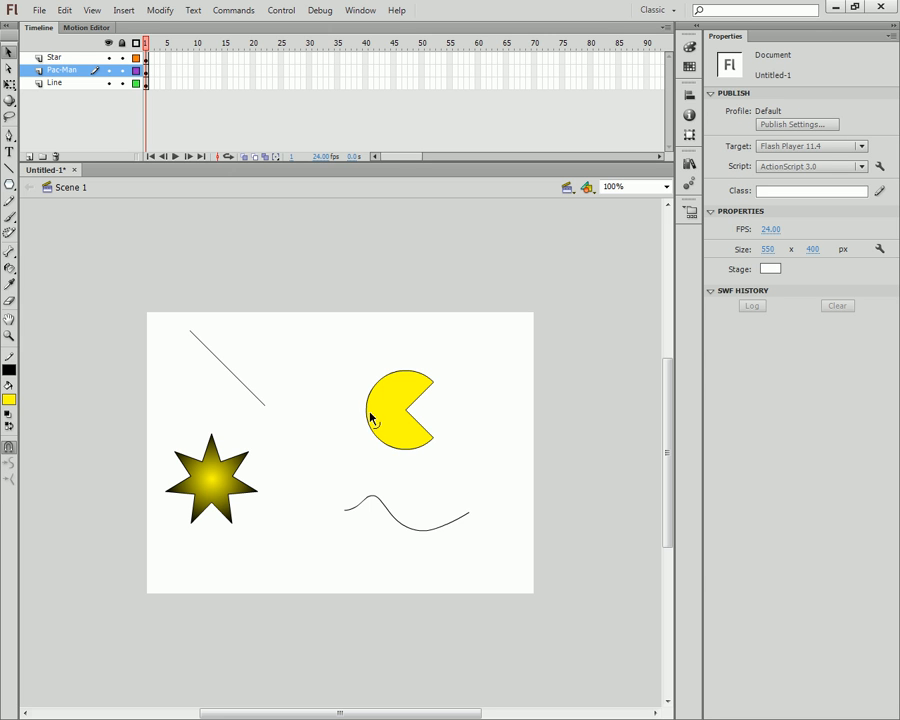
Step: Try bending the Pac-Man's unselected left edge up and outward and its mouth edge to the right, undoing each
left_click_drag(366, 415, 331, 356)
key("ctrl+z")
left_click_drag(406, 426, 466, 421)
key("ctrl+z")
Step: Try moving the Pac-Man's fill up and to the left off its outline, and undo the move
left_click(336, 472)
left_click_drag(381, 421, 336, 376)
key("ctrl+z")
left_click(448, 420)
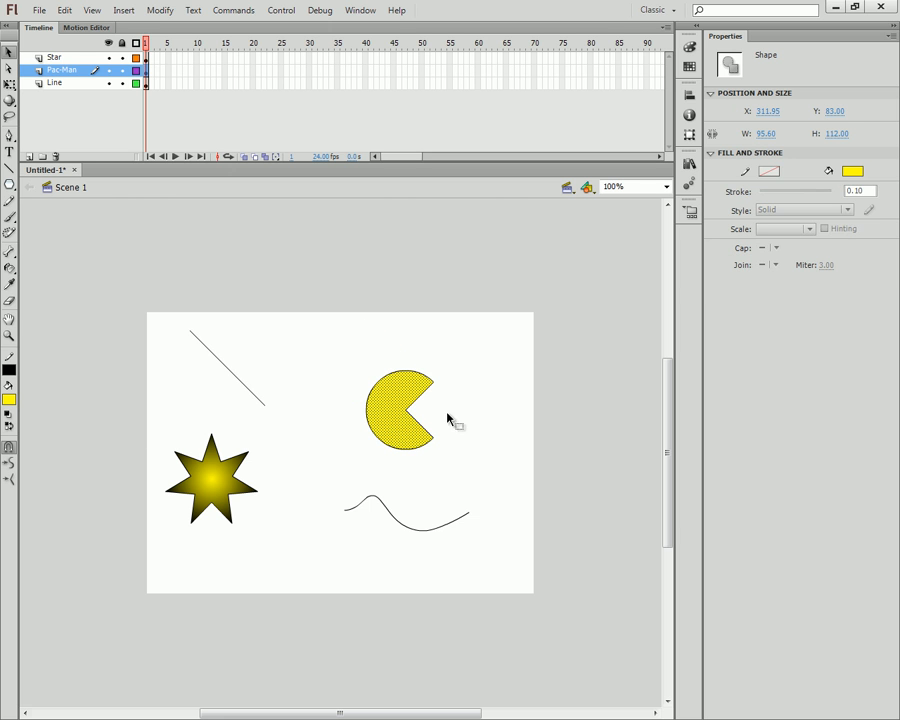
Step: Try stretching the mouth's inner corner to the right and denting the Pac-Man's lower edge inward, undoing each
left_click_drag(406, 414, 485, 414)
key("ctrl+z")
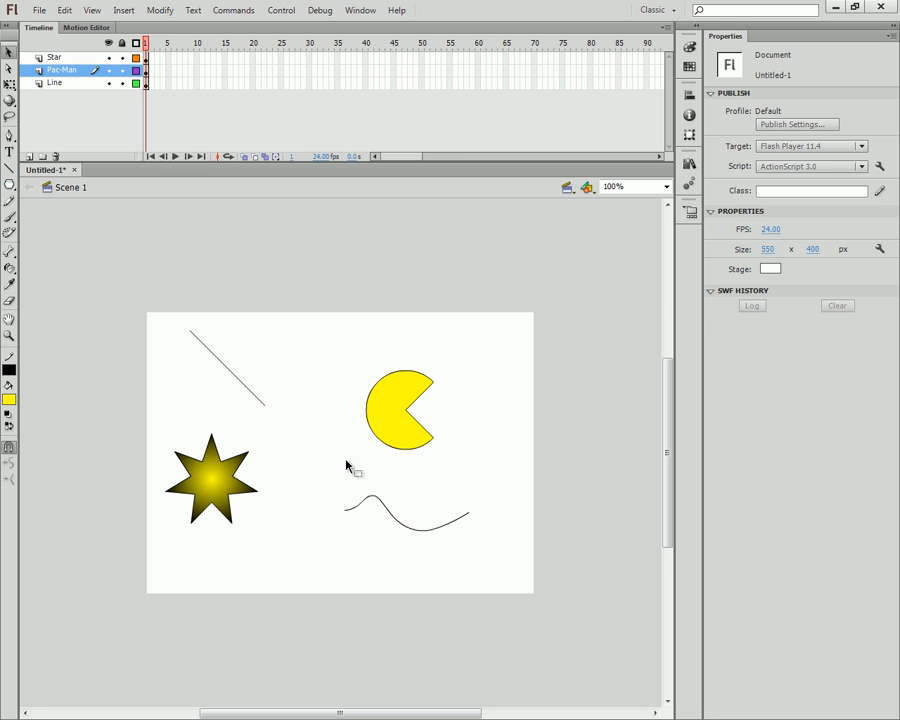
left_click_drag(392, 449, 389, 421)
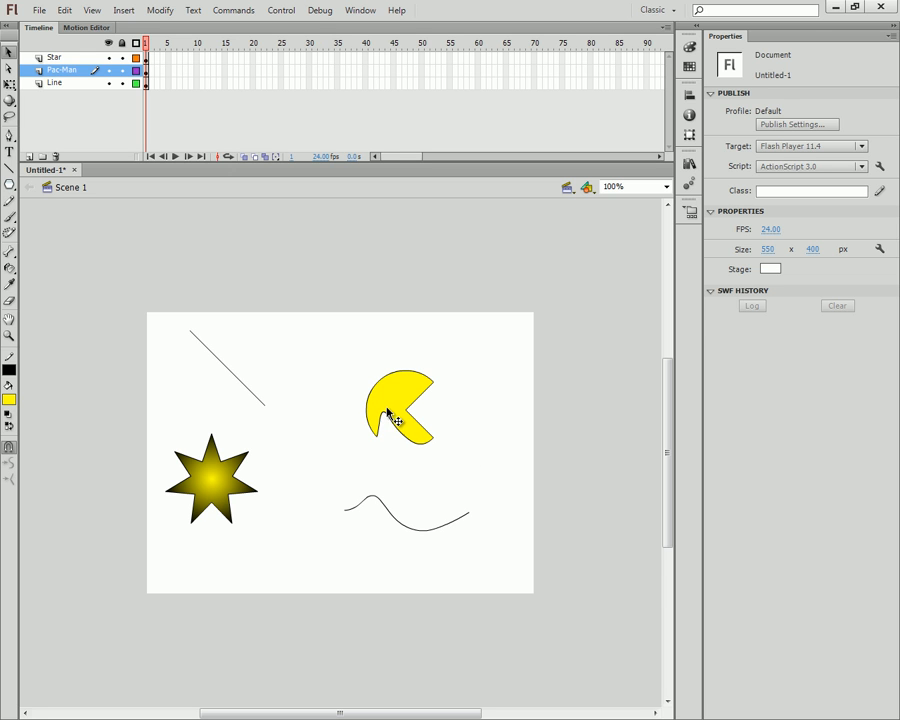
key("ctrl+z")
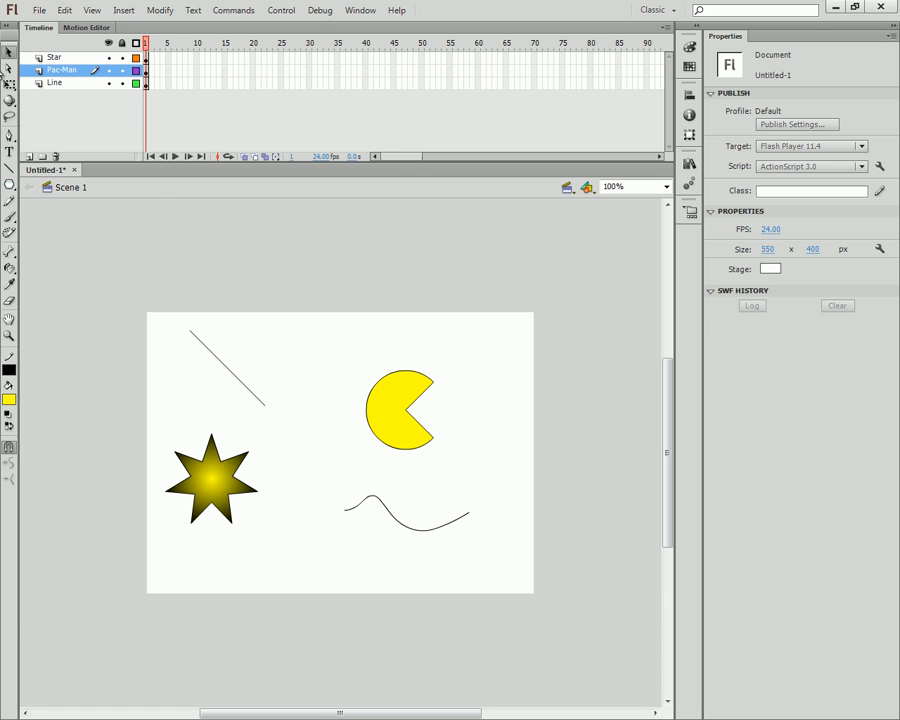
Step: Display the Pac-Man's anchor points with the Subselection tool and move the mouth's inner corner point to the right
left_click(13, 68)
left_click(370, 421)
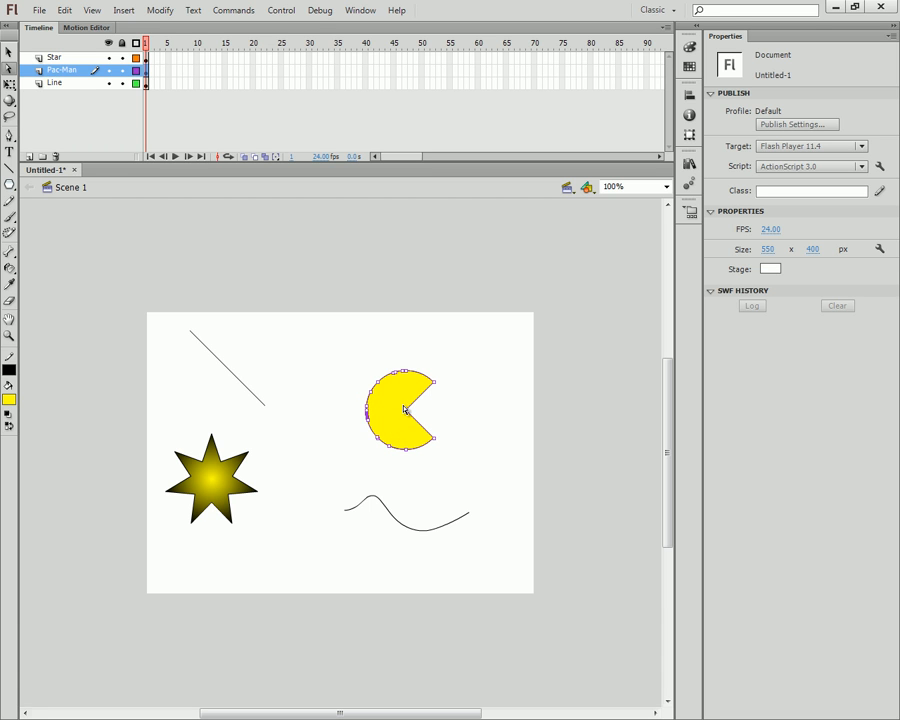
mouse_move(408, 418)
left_mouse_down()
mouse_move(490, 420)
mouse_move(494, 394)
mouse_move(410, 413)
left_mouse_up()
mouse_move(414, 417)
left_mouse_down()
mouse_move(438, 419)
mouse_move(426, 415)
left_mouse_up()
Step: Pull the Pac-Man's upper-left anchor point outward and adjust its curve handles to form a wide rounded lobe
left_click(380, 387)
left_click_drag(381, 389, 371, 334)
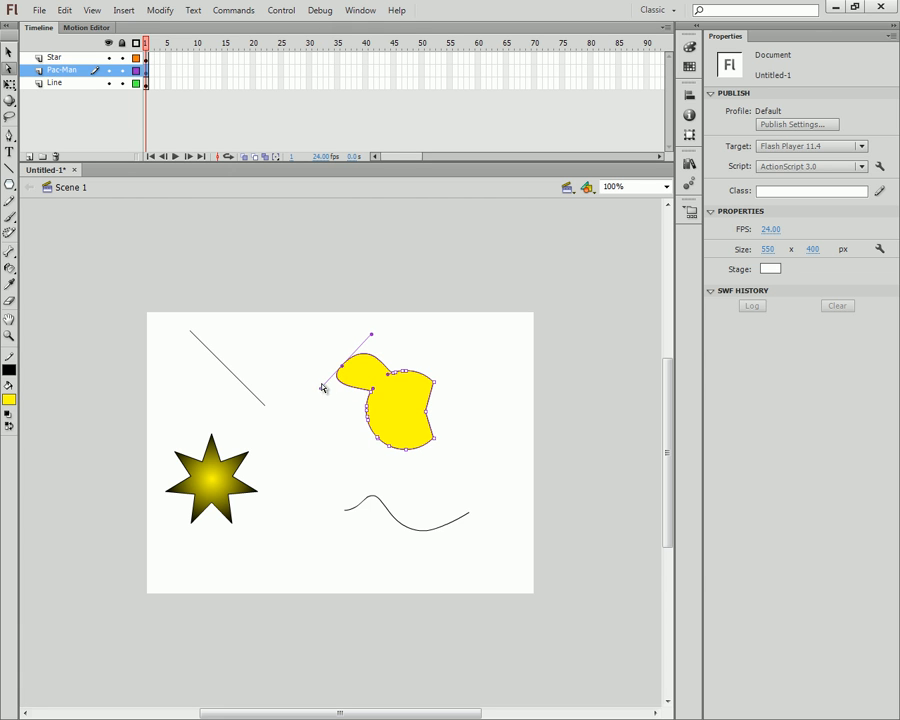
mouse_move(320, 390)
left_mouse_down()
mouse_move(317, 374)
mouse_move(316, 398)
mouse_move(330, 380)
left_mouse_up()
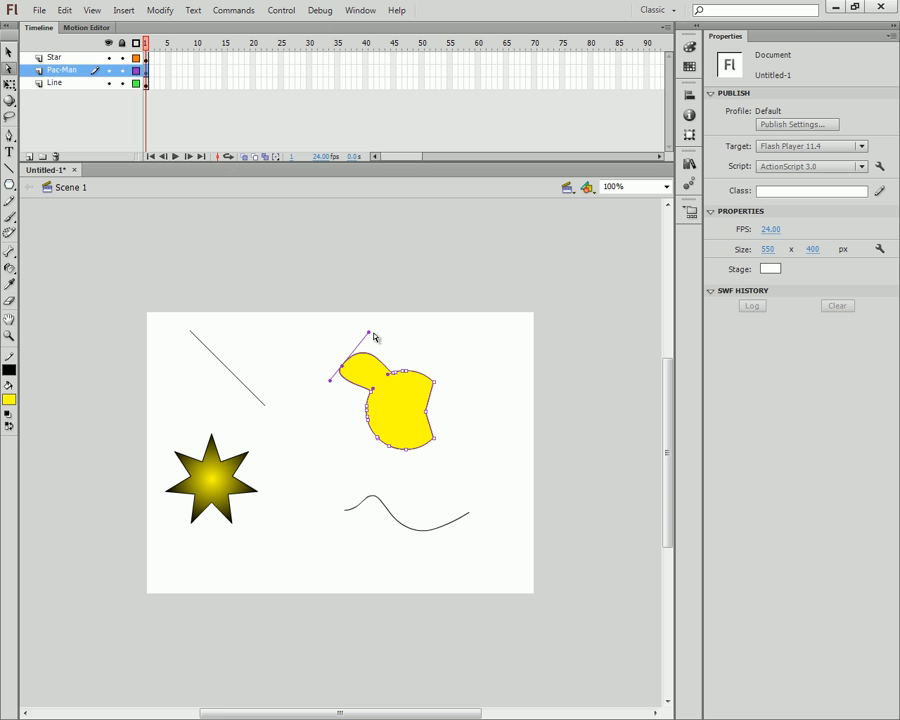
left_click_drag(369, 336, 306, 384)
left_click_drag(357, 362, 421, 330)
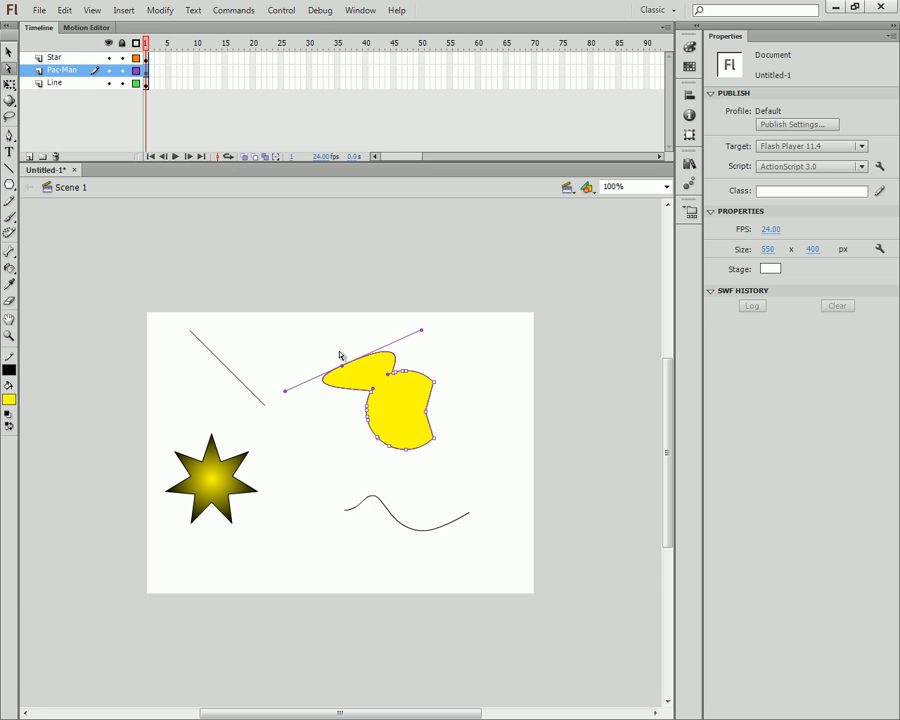
left_click_drag(345, 370, 339, 349)
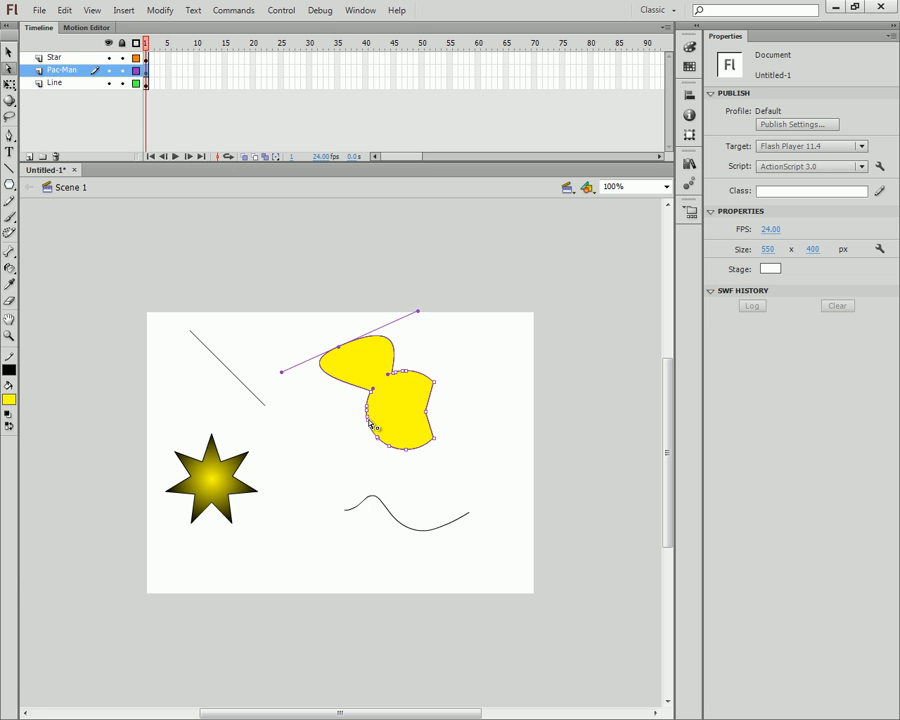
Step: Pull the Pac-Man's lower-left anchor point outward and rotate its curve handle to round off the second lobe
left_click_drag(391, 449, 393, 482)
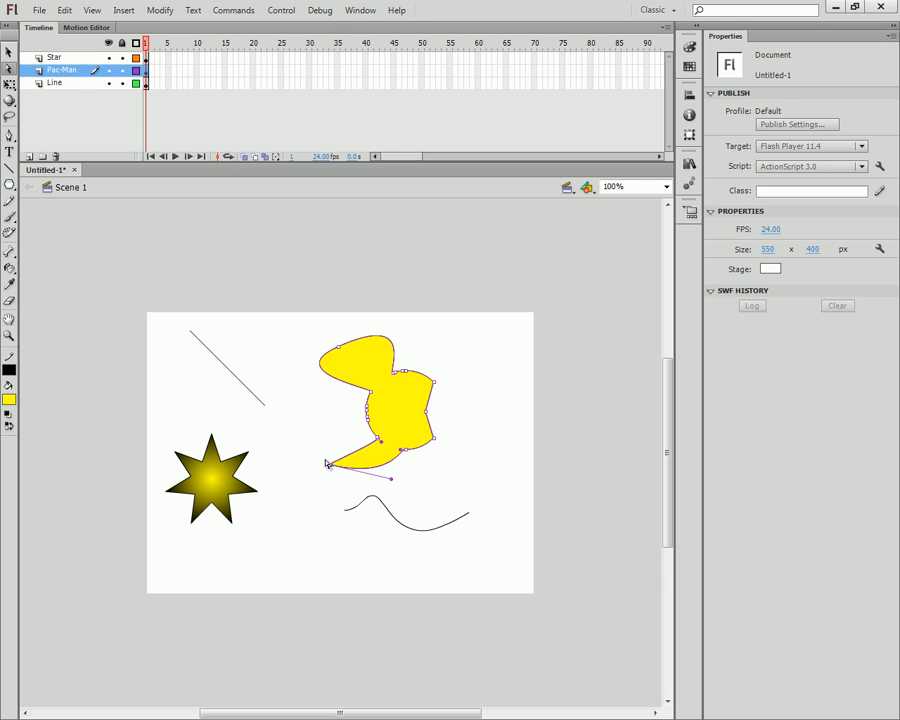
left_click_drag(329, 469, 318, 436)
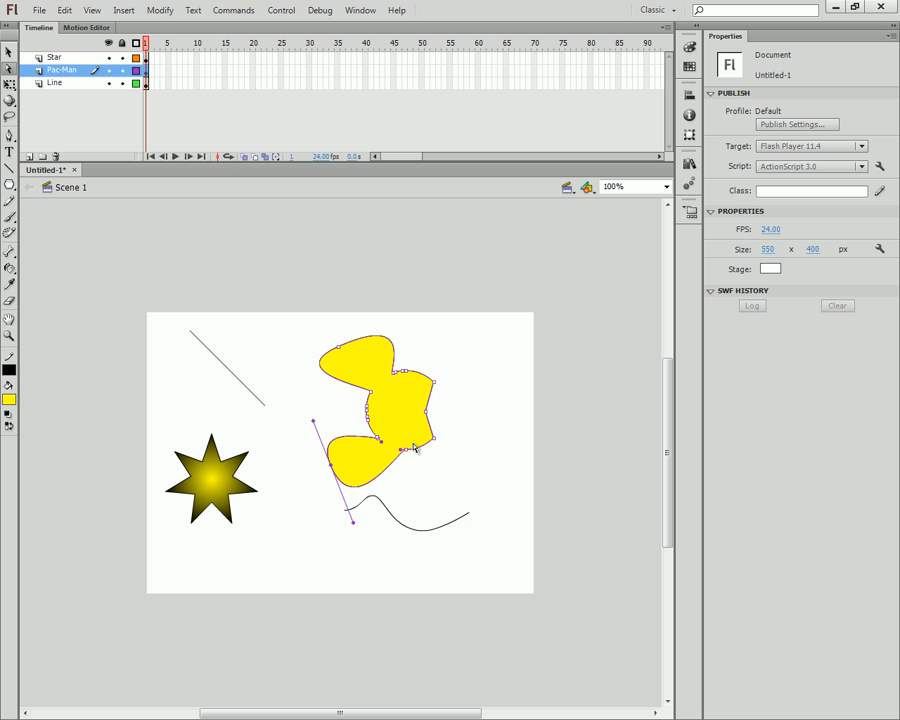
Step: Switch back to the Selection tool and select the whole wavy line below the Pac-Man
left_click(14, 55)
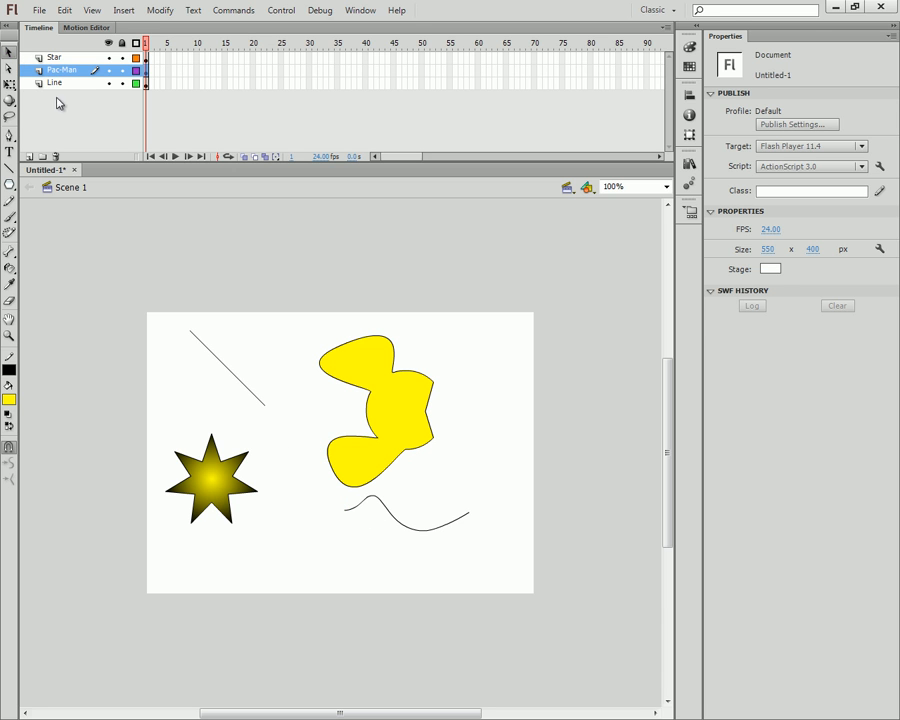
left_click(9, 68)
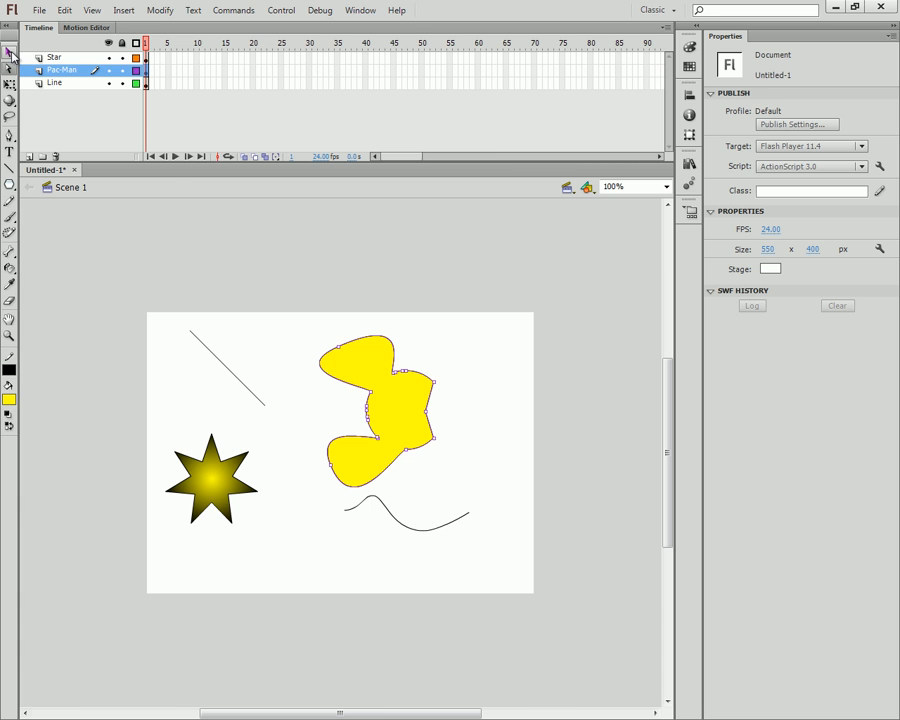
left_click(9, 53)
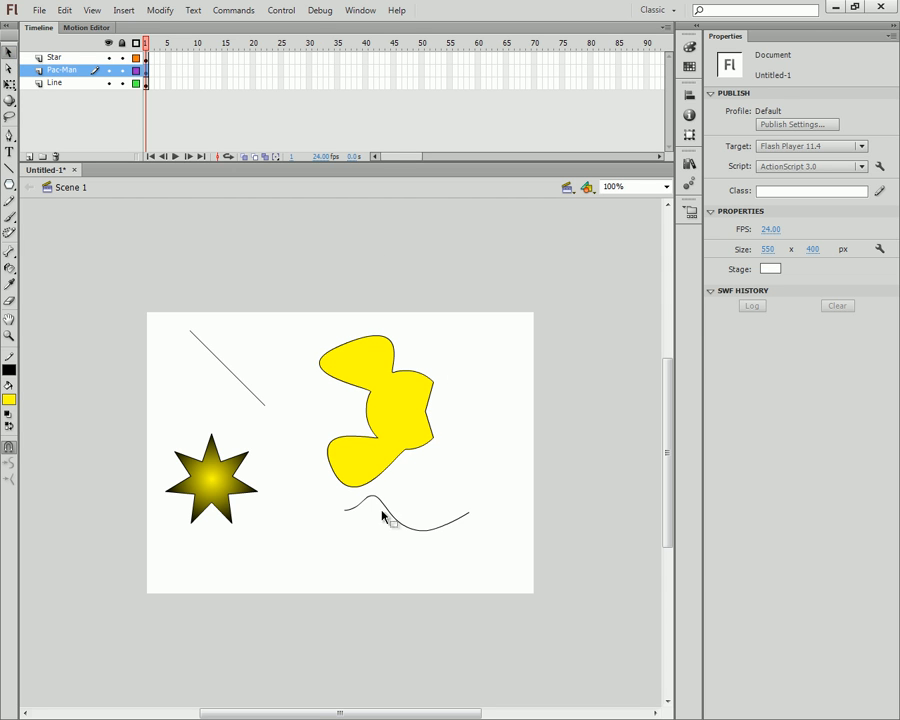
left_click_drag(340, 506, 420, 544)
left_click(338, 524)
left_click_drag(323, 491, 487, 554)
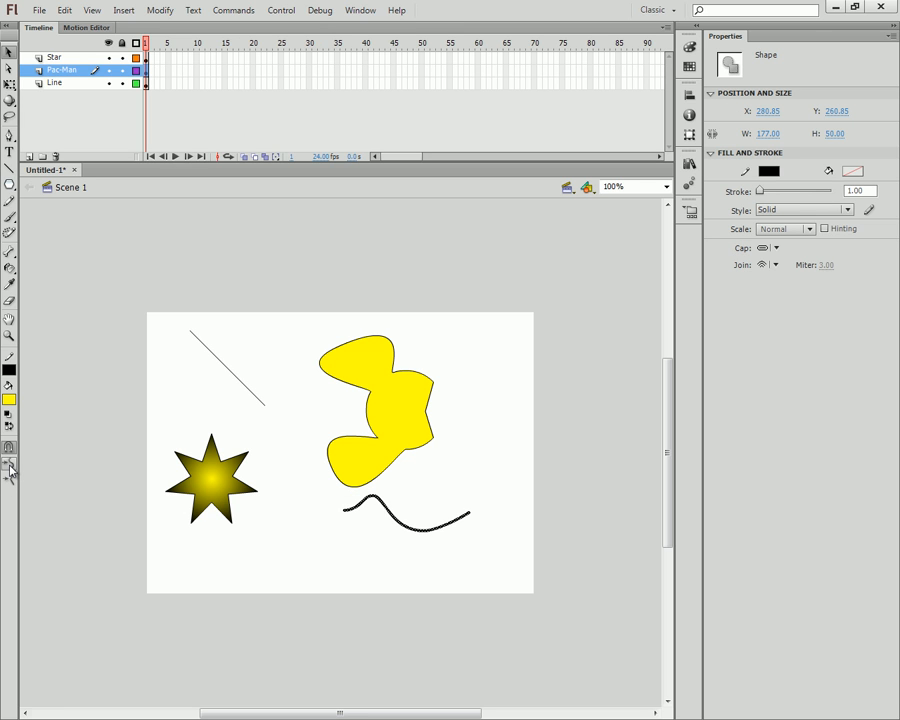
left_click(354, 547)
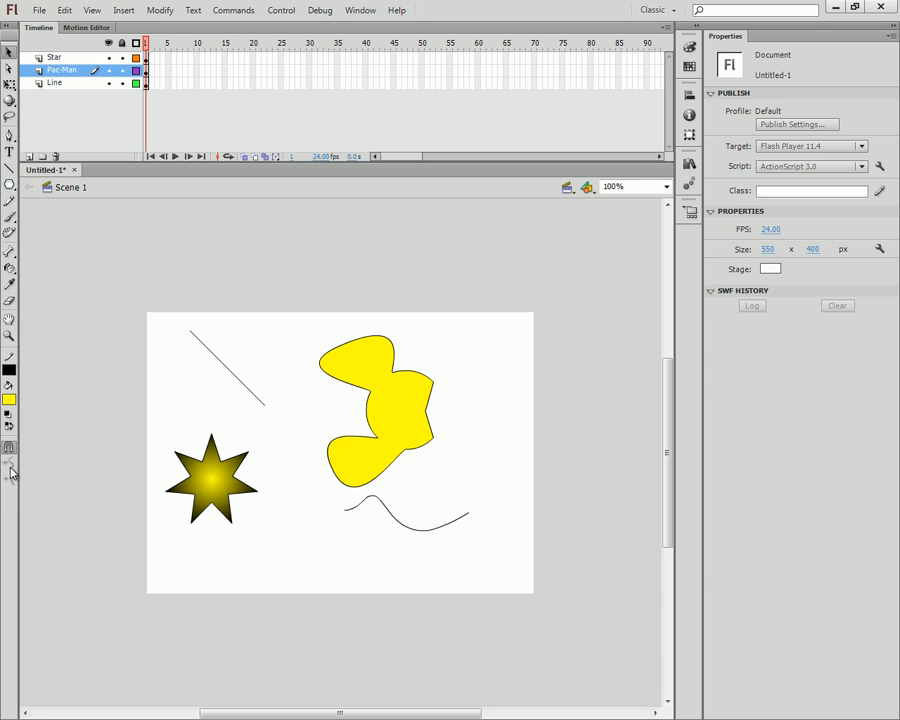
left_click_drag(337, 492, 486, 552)
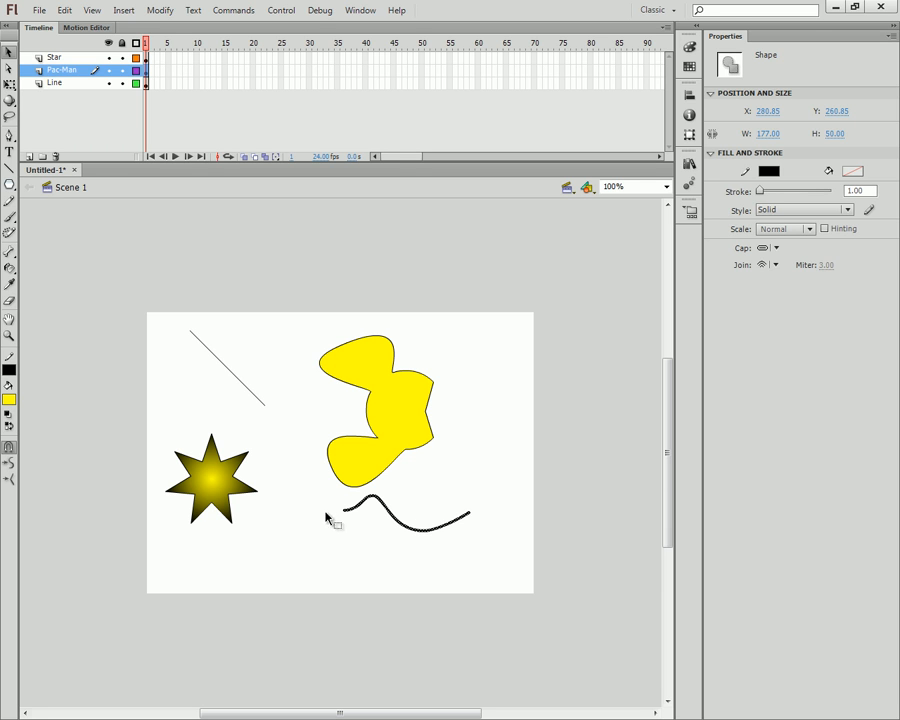
Step: Apply the Straighten option to the selected wavy line several times and undo the last two applications
left_click(10, 481)
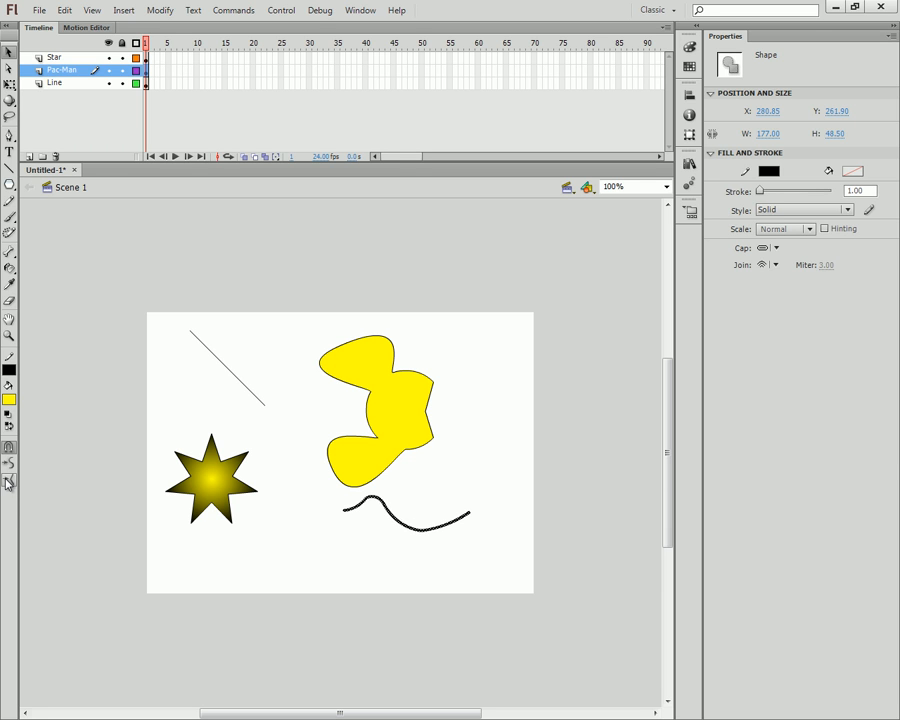
left_click(10, 481)
left_click(10, 481)
left_click(10, 481)
key("ctrl+z")
key("ctrl+z")
left_click_drag(437, 520, 425, 530)
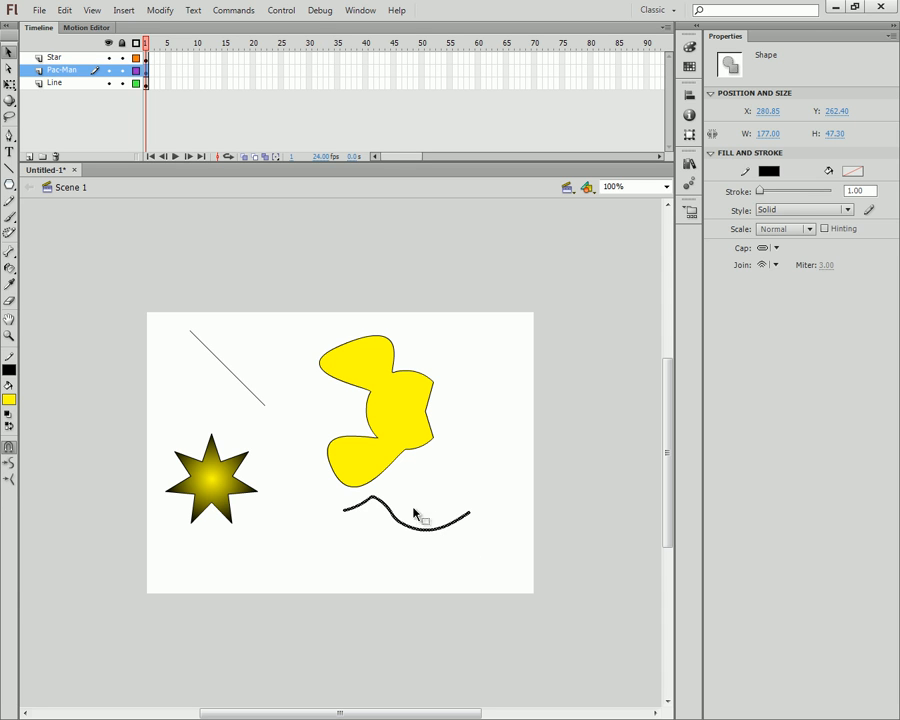
Step: Smooth the wavy line repeatedly until it becomes a single shallow arc, and deselect it
left_click(10, 463)
left_click(10, 463)
left_click(10, 463)
left_click(10, 463)
left_click(10, 463)
left_click(10, 463)
left_click(10, 463)
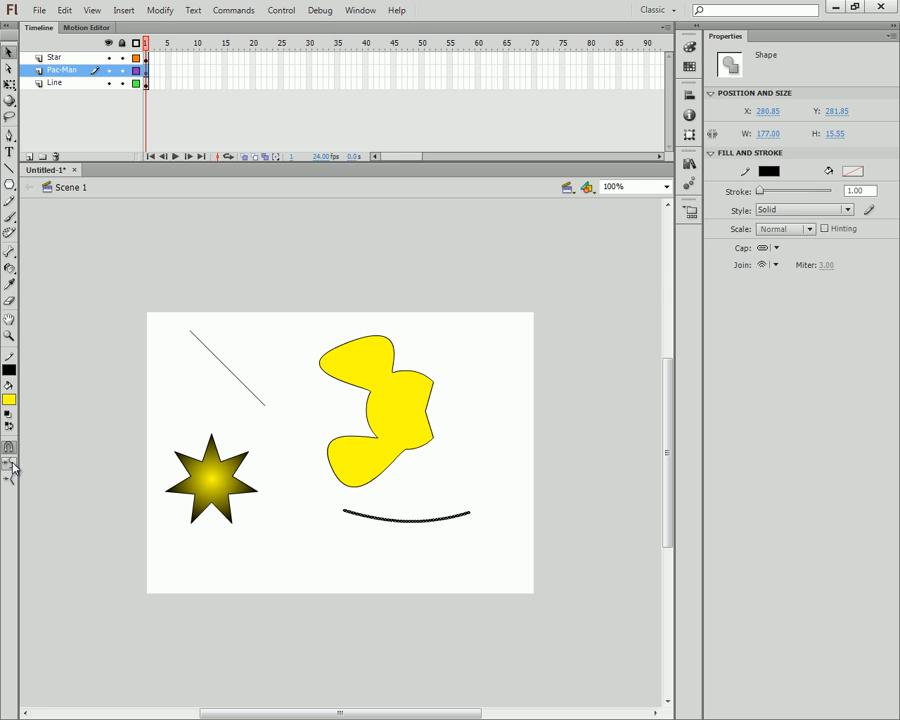
left_click(368, 540)
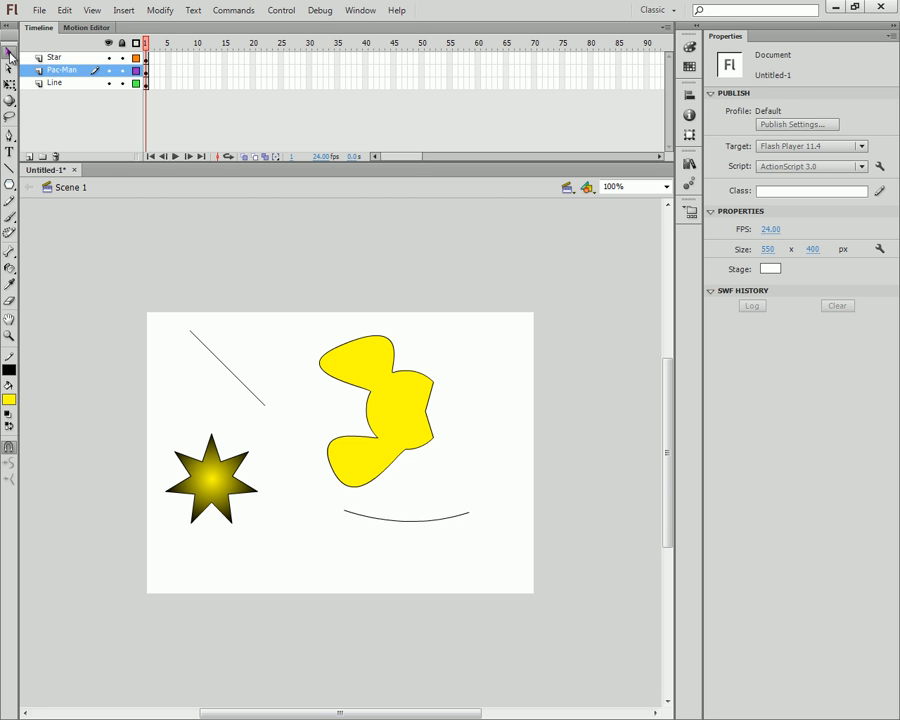
Step: Select the Pac-Man's yellow fill with the Free Transform tool
left_click(10, 85)
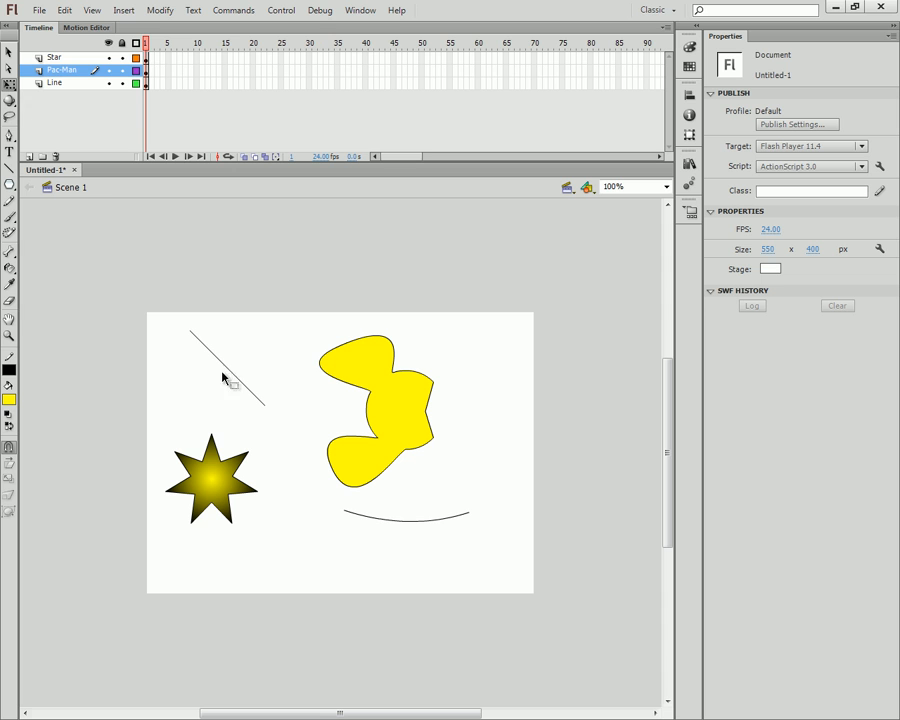
left_click(396, 425)
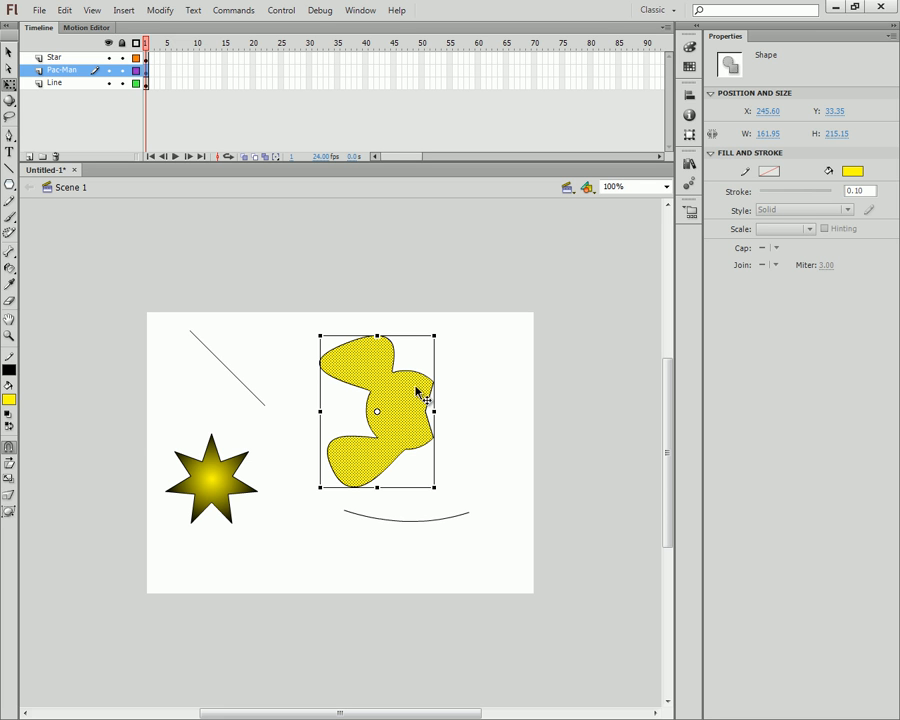
Step: Try rotating, scaling and skewing the Pac-Man's fill with its transform handles, undoing each change
mouse_move(445, 327)
left_mouse_down()
mouse_move(486, 420)
mouse_move(315, 550)
mouse_move(327, 273)
mouse_move(456, 715)
mouse_move(362, 484)
mouse_move(452, 414)
mouse_move(430, 372)
mouse_move(436, 282)
mouse_move(444, 318)
left_mouse_up()
key("ctrl+z")
left_click_drag(435, 487, 457, 452)
key("ctrl+z")
left_click_drag(434, 395, 462, 371)
key("ctrl+z")
Step: Try rotating the fill around its centre from the upper-right corner and transforming its lower edge, undoing the changes
left_click_drag(446, 327, 432, 466)
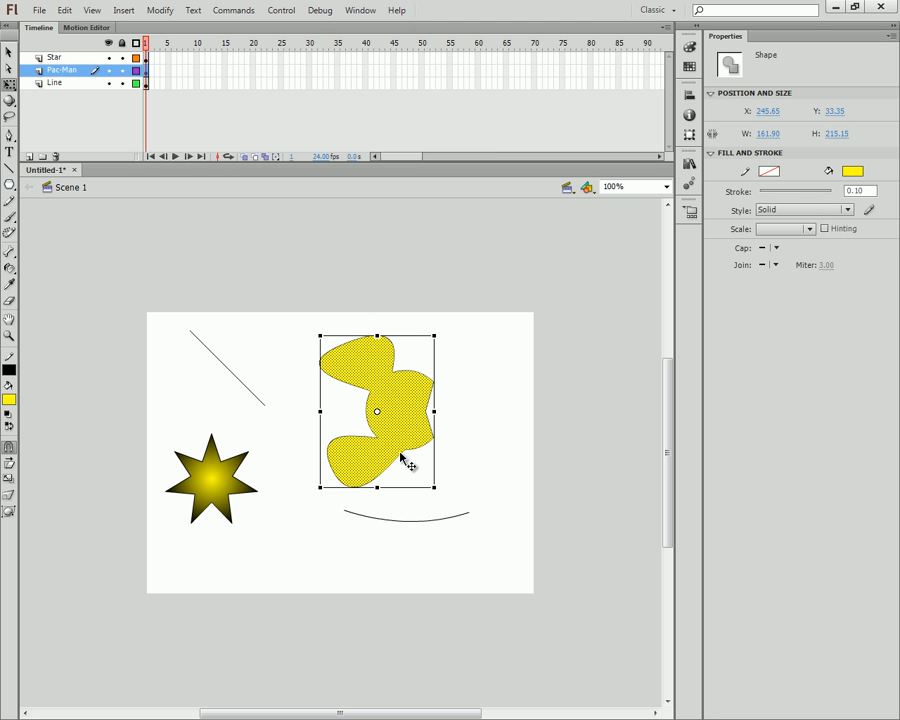
mouse_move(385, 490)
left_mouse_down()
mouse_move(426, 488)
mouse_move(385, 488)
left_mouse_up()
key("ctrl+z")
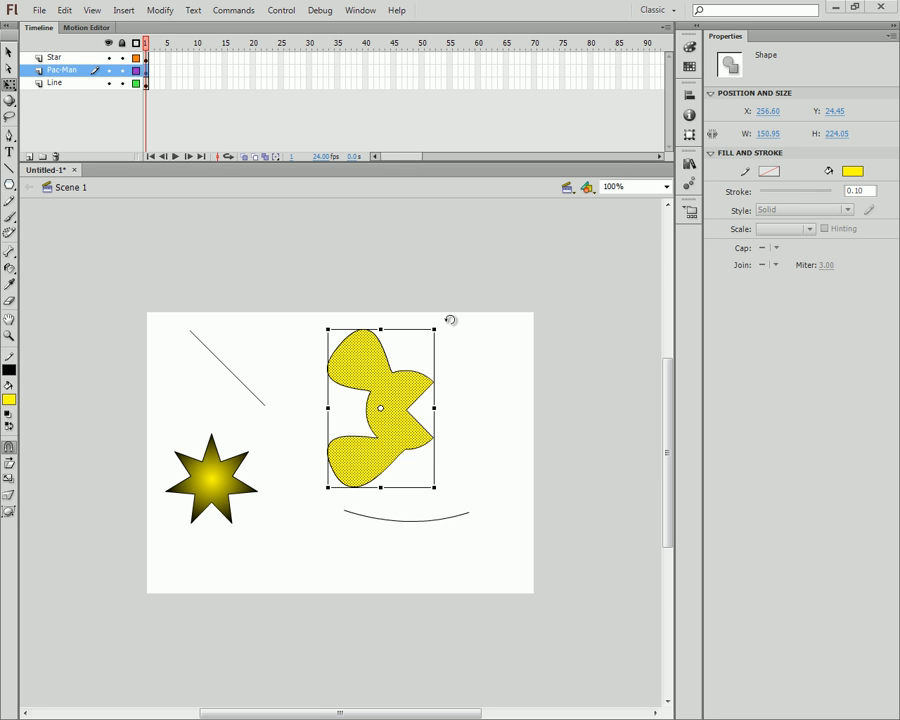
mouse_move(446, 320)
left_mouse_down()
mouse_move(313, 317)
mouse_move(315, 358)
mouse_move(490, 329)
mouse_move(490, 370)
mouse_move(315, 358)
mouse_move(486, 428)
mouse_move(340, 444)
mouse_move(438, 392)
mouse_move(336, 442)
mouse_move(352, 326)
mouse_move(452, 361)
mouse_move(396, 343)
mouse_move(476, 438)
mouse_move(305, 364)
mouse_move(435, 371)
mouse_move(317, 325)
mouse_move(492, 376)
mouse_move(452, 348)
mouse_move(458, 374)
mouse_move(426, 466)
mouse_move(269, 368)
mouse_move(446, 326)
left_mouse_up()
key("ctrl+z")
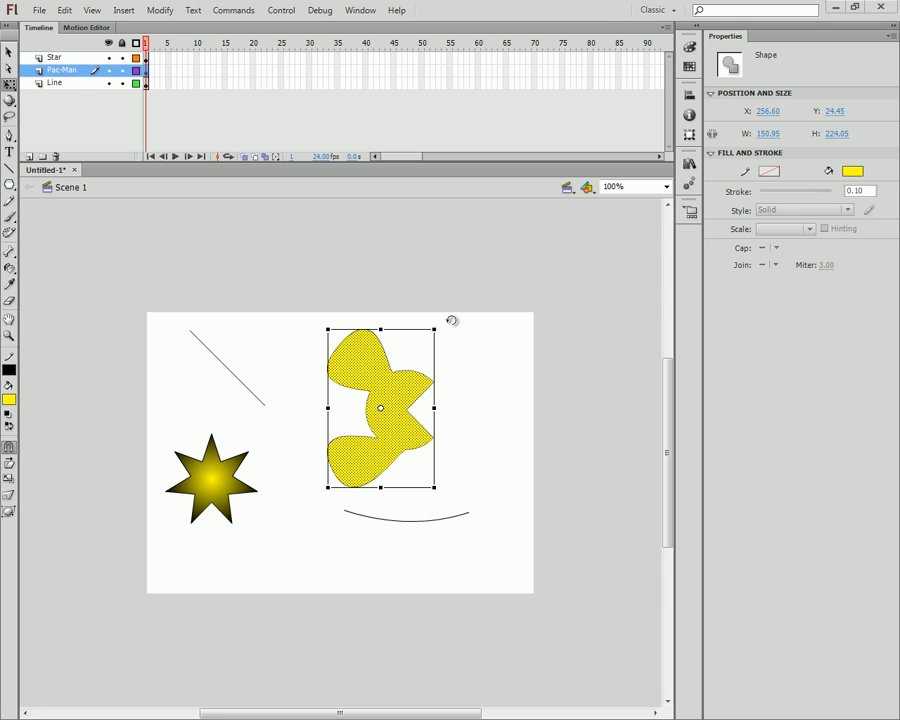
left_click_drag(436, 311, 418, 324)
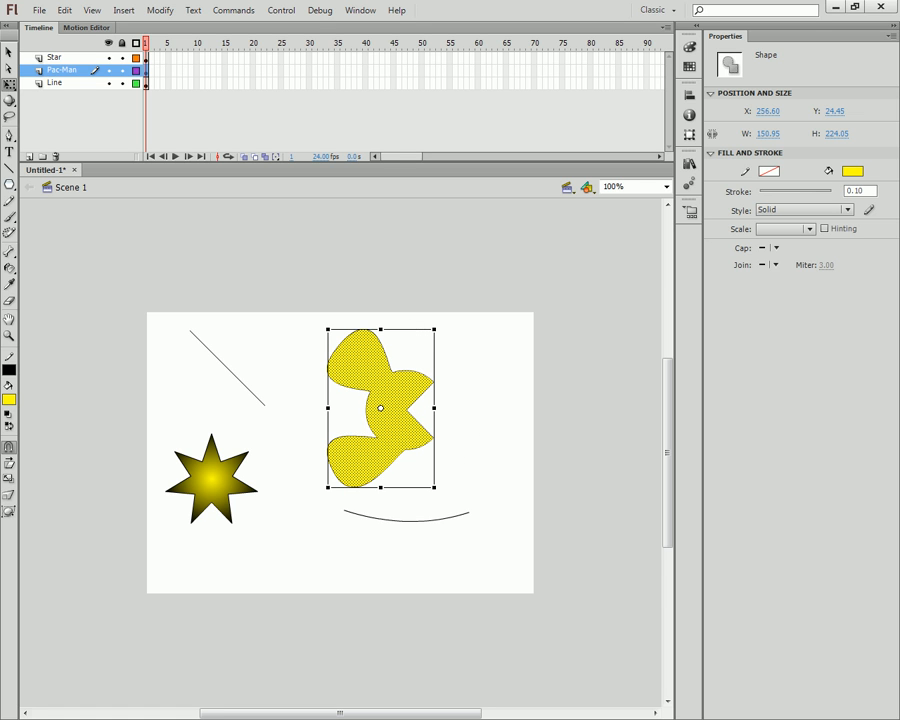
left_click_drag(356, 410, 372, 425)
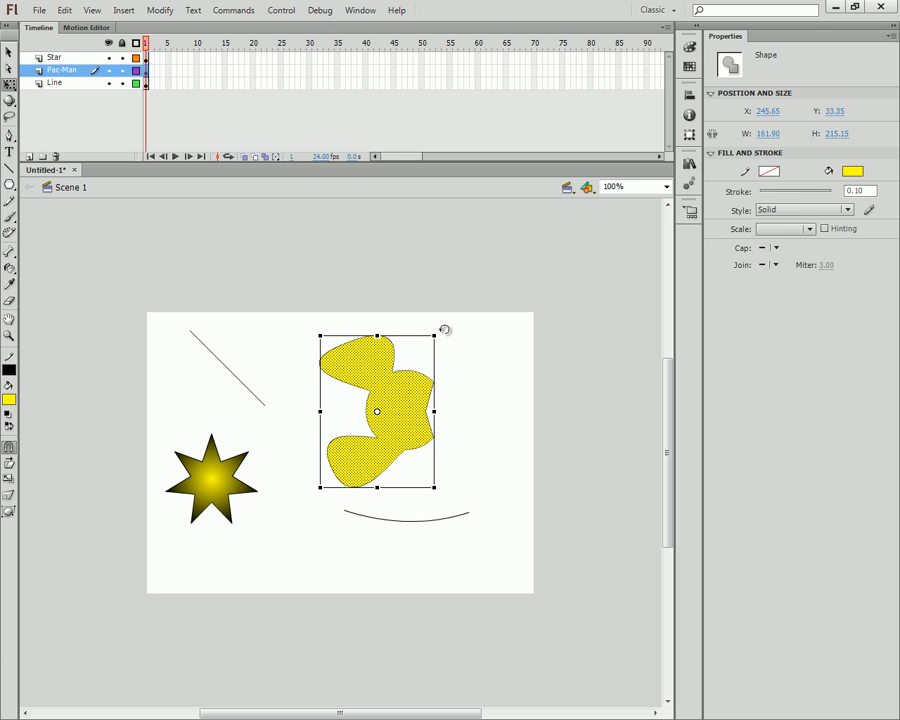
left_click_drag(437, 326, 324, 483)
left_click_drag(441, 324, 418, 372)
Step: Deselect and reselect the Pac-Man's fill, and try transforming it from its upper-left corner, undoing the change
left_click(476, 455)
left_click(418, 431)
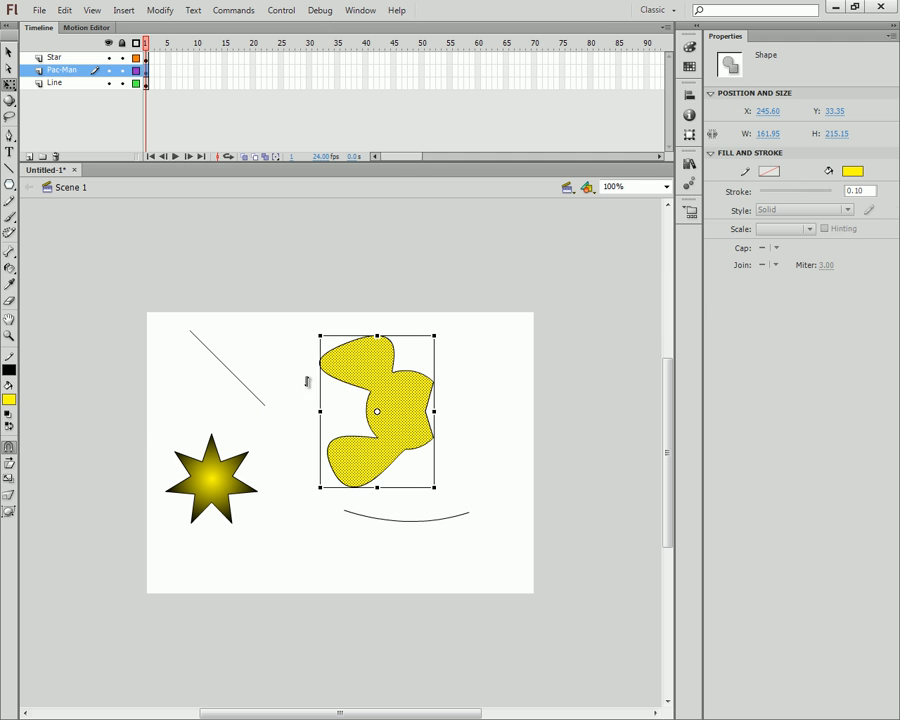
left_click(308, 400)
left_click(405, 405)
left_click(362, 392)
left_click(376, 424)
left_click_drag(315, 325, 382, 510)
key("ctrl+z")
Step: Select the fill alone, a single mouth stroke, and finally the whole Pac-Man with both its fill and outline
left_click(401, 417)
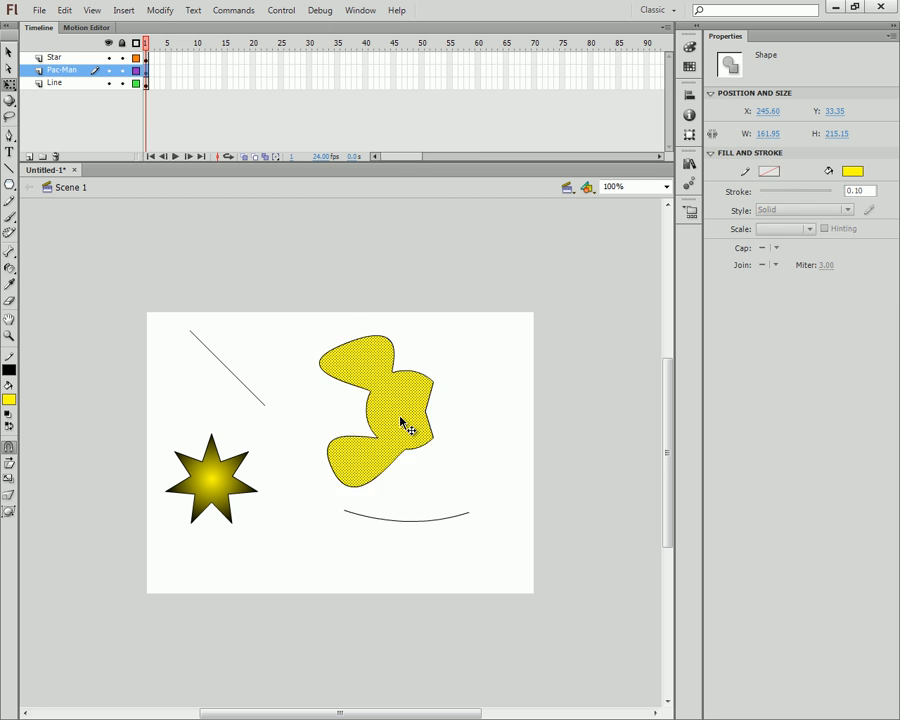
left_click(431, 424)
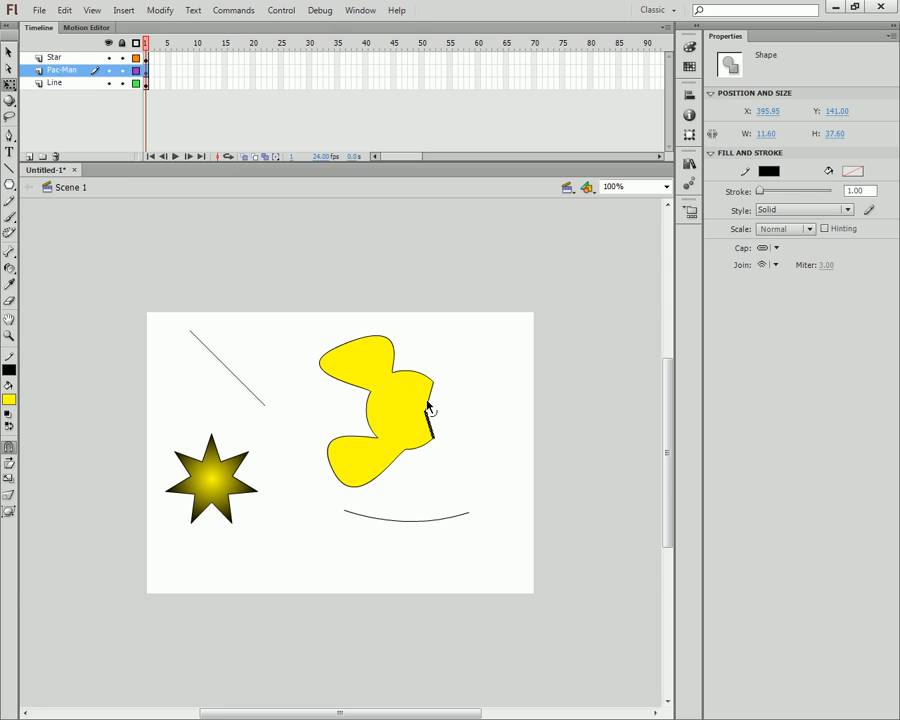
double_click(378, 412)
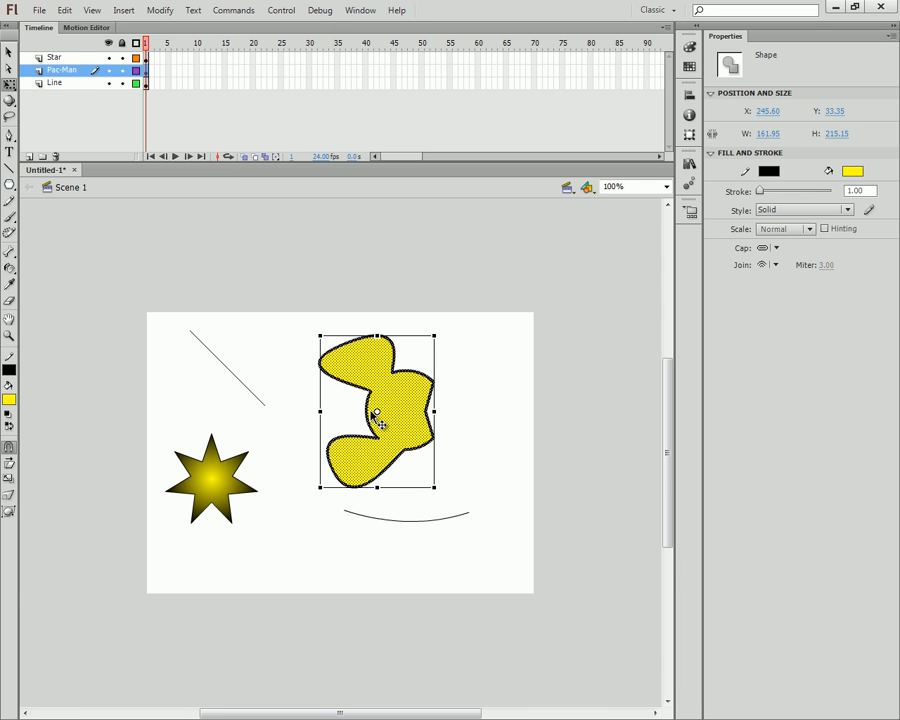
left_click(306, 343)
left_click_drag(303, 320, 450, 495)
Step: Try rotating the whole Pac-Man and skewing its upper and right edges in Rotate and Skew mode, undoing each change
left_click_drag(321, 332, 363, 376)
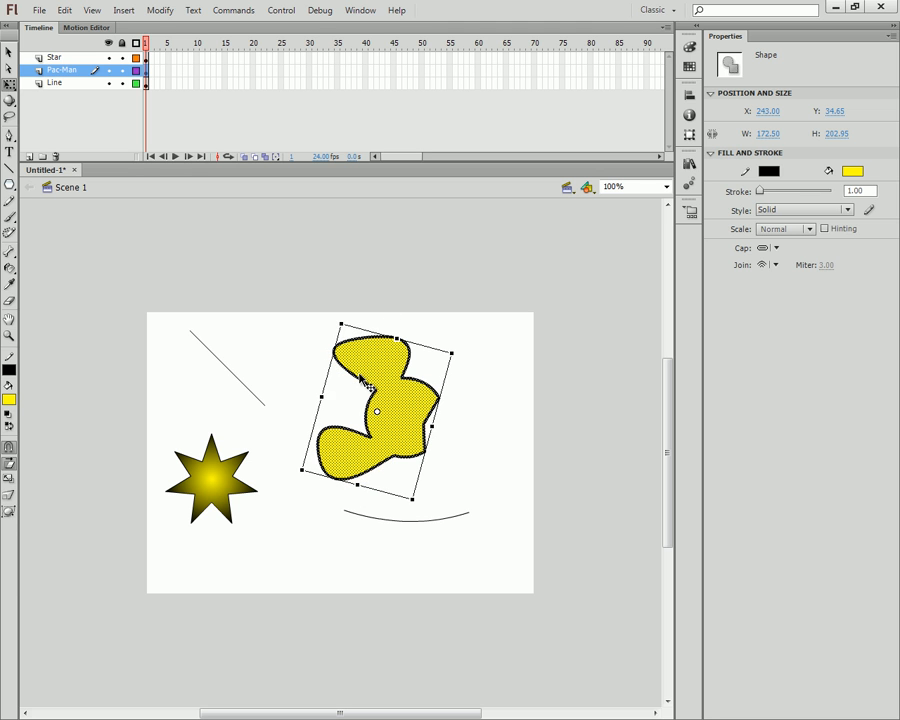
key("ctrl+z")
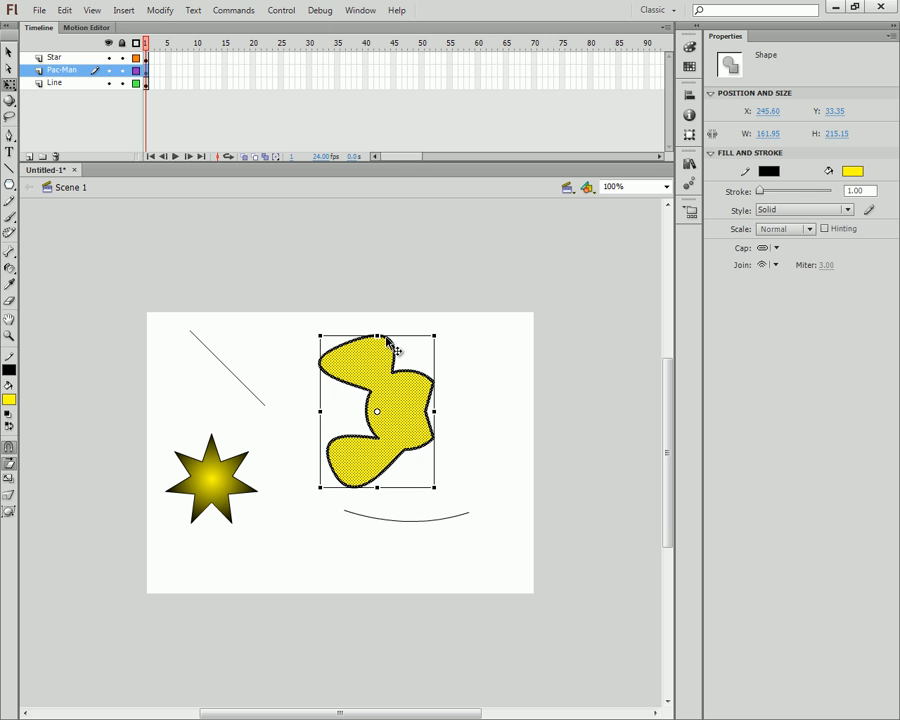
left_click_drag(378, 333, 414, 335)
key("ctrl+z")
mouse_move(437, 410)
left_mouse_down()
mouse_move(436, 425)
mouse_move(446, 412)
left_mouse_up()
key("ctrl+z")
Step: Try enlarging the Pac-Man in Scale mode from its upper-left corner, upper-right corner and upper edge, undoing each change
left_click(9, 481)
left_click_drag(317, 331, 245, 237)
key("ctrl+z")
left_click_drag(433, 338, 504, 284)
key("ctrl+z")
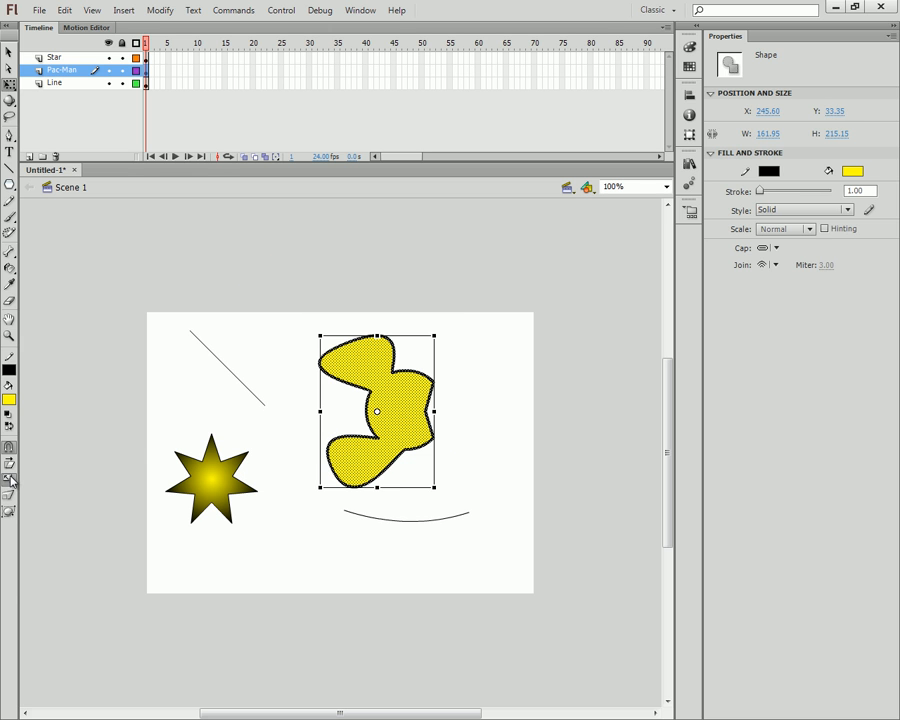
left_click_drag(376, 334, 380, 228)
key("ctrl+z")
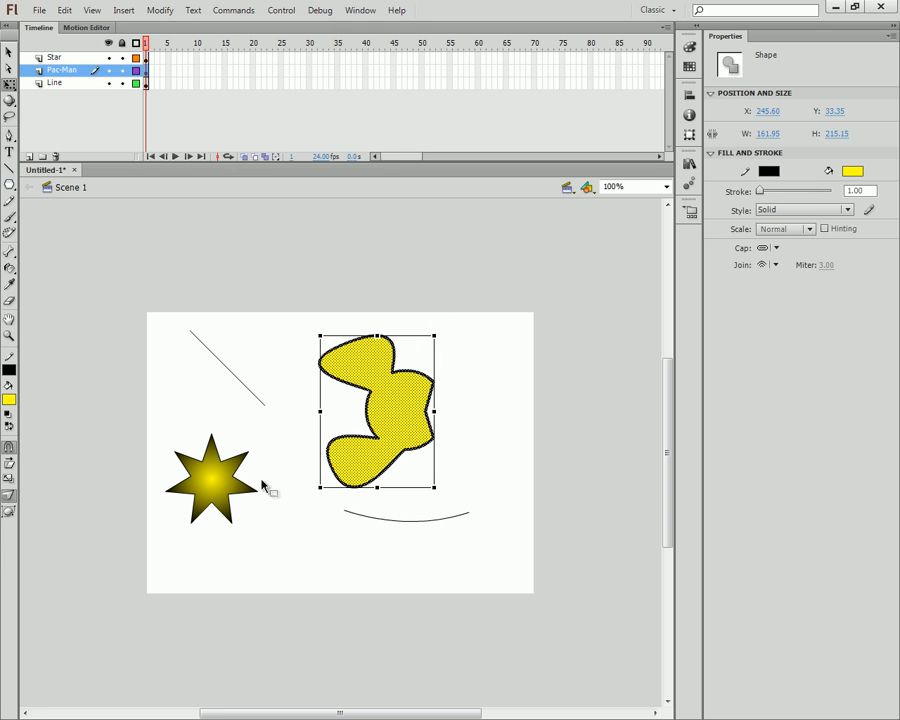
Step: Try distorting the Pac-Man by pulling its upper-right corner inward in Distort mode, and leave that mode with the original shape restored
left_click_drag(434, 337, 374, 393)
mouse_move(442, 330)
left_mouse_down()
mouse_move(488, 372)
mouse_move(462, 354)
mouse_move(474, 329)
mouse_move(434, 335)
left_mouse_up()
left_click(8, 499)
mouse_move(433, 337)
left_mouse_down()
mouse_move(385, 392)
mouse_move(376, 386)
mouse_move(414, 378)
mouse_move(430, 482)
mouse_move(424, 382)
mouse_move(396, 408)
mouse_move(402, 418)
mouse_move(432, 382)
mouse_move(396, 386)
mouse_move(447, 360)
mouse_move(428, 346)
mouse_move(450, 341)
mouse_move(440, 350)
left_mouse_up()
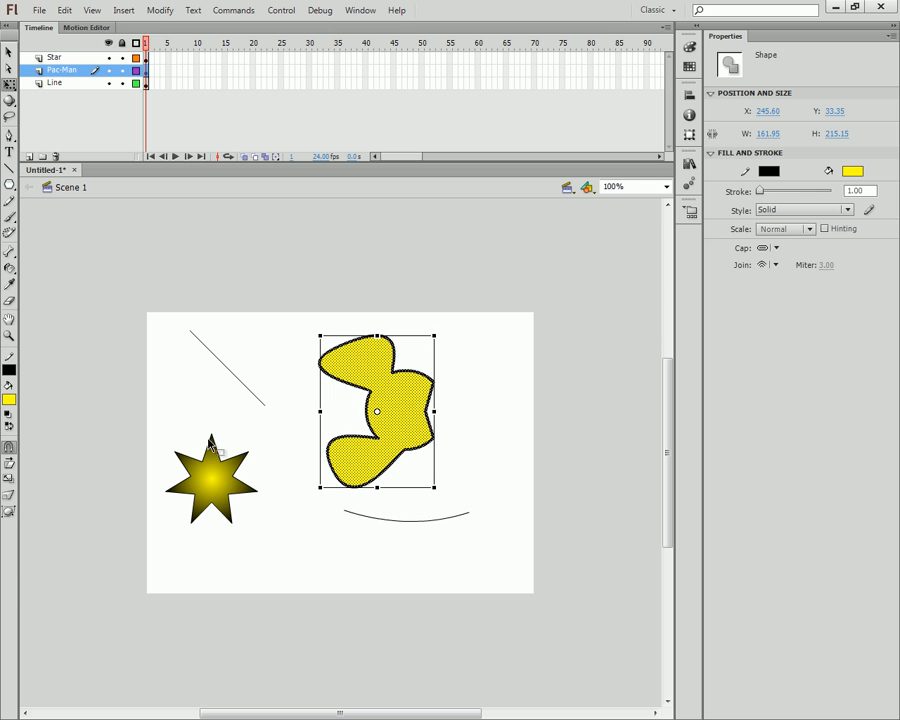
Step: Try pulling a right-edge handle inward in Envelope mode and undo the warp
left_click(9, 511)
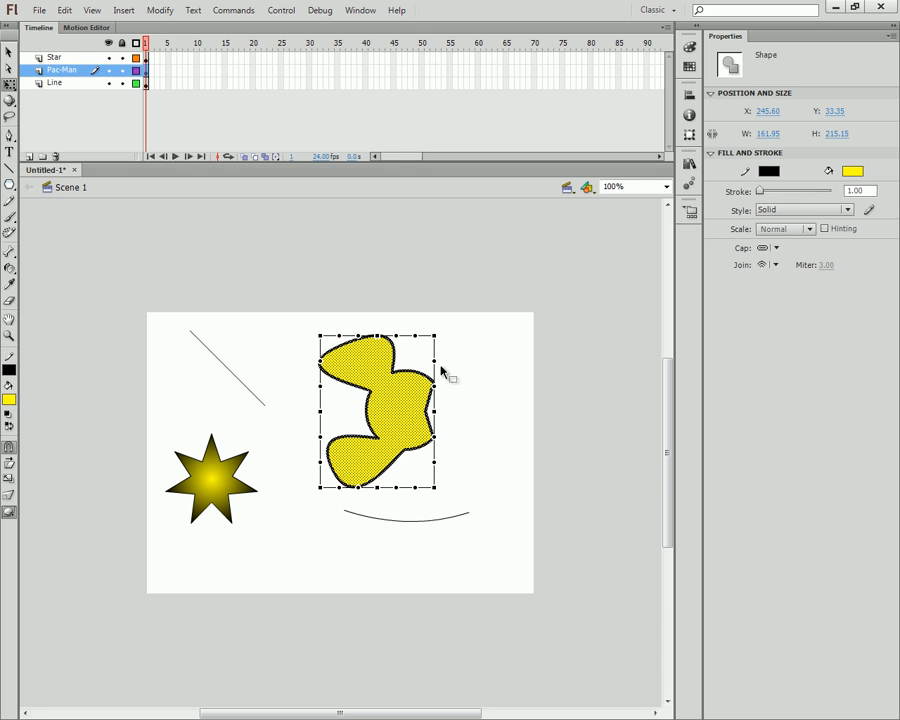
left_click_drag(436, 366, 347, 398)
key("ctrl+z")
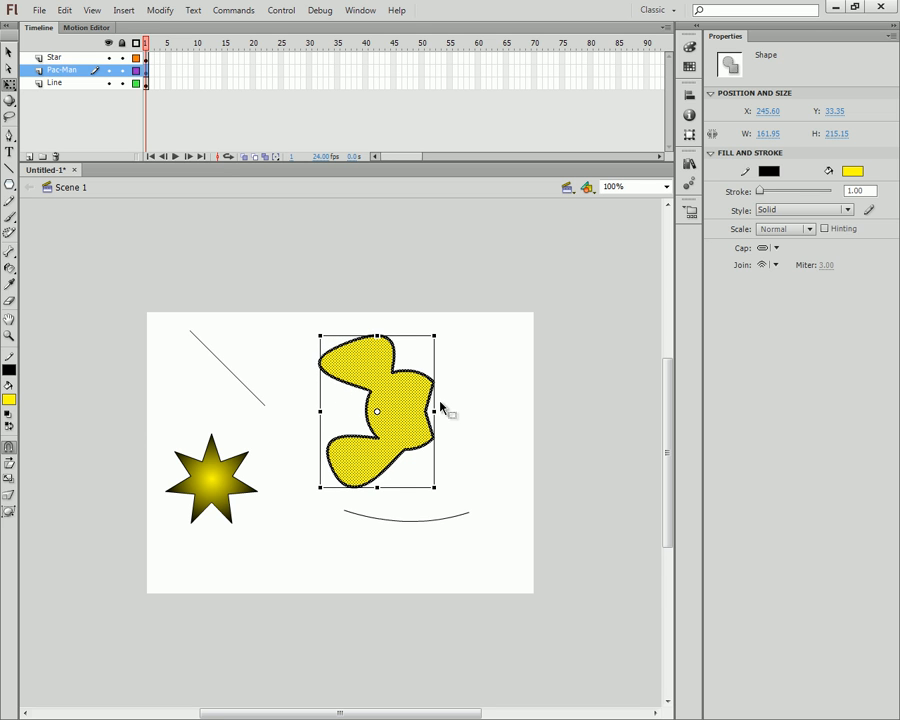
Step: Warp the Pac-Man with the Envelope modifier by moving its right-edge curve handle, left midpoint, both lower corners and upper midpoint
left_click(10, 510)
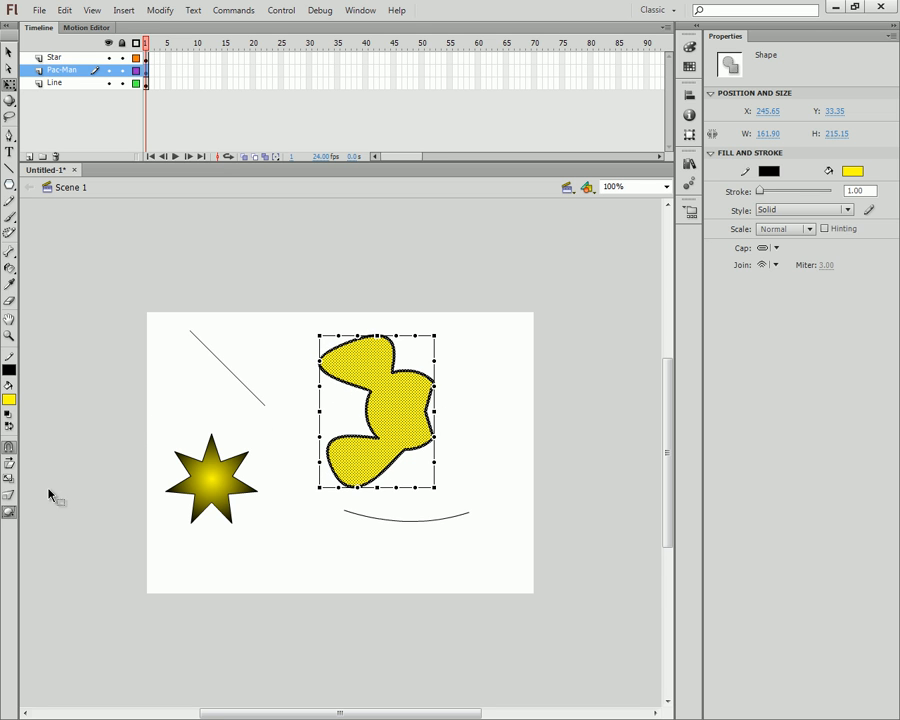
left_click_drag(437, 392, 370, 390)
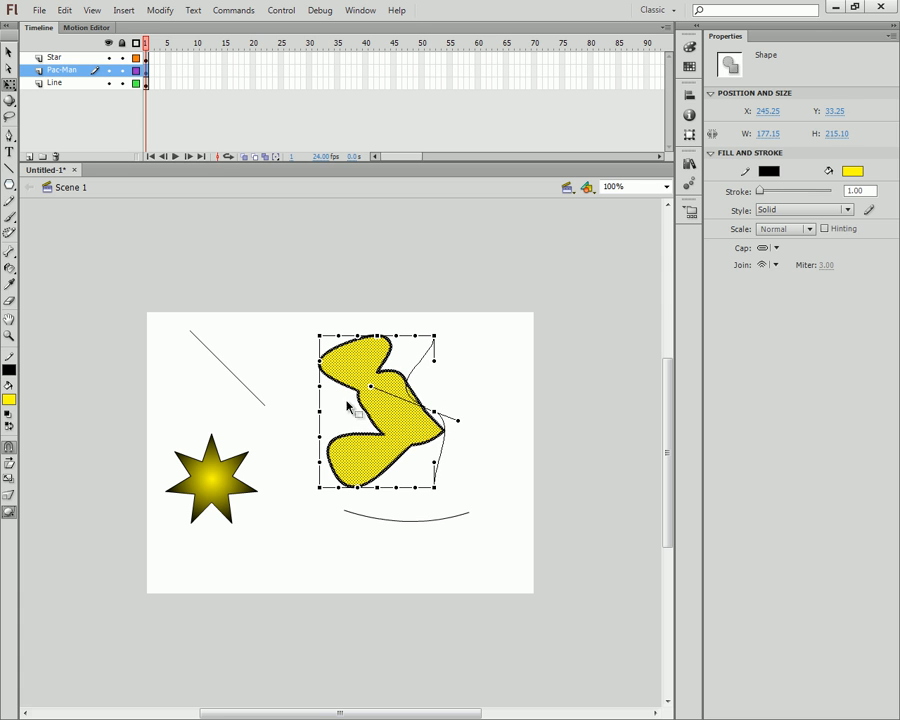
left_click_drag(318, 414, 352, 421)
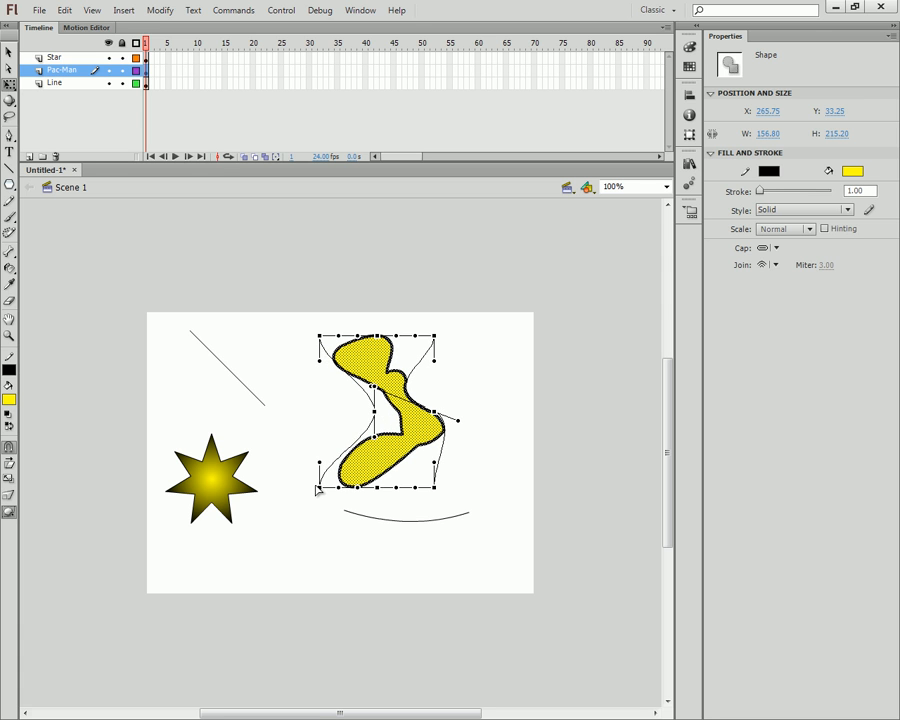
left_click_drag(318, 486, 291, 424)
left_click_drag(400, 488, 472, 482)
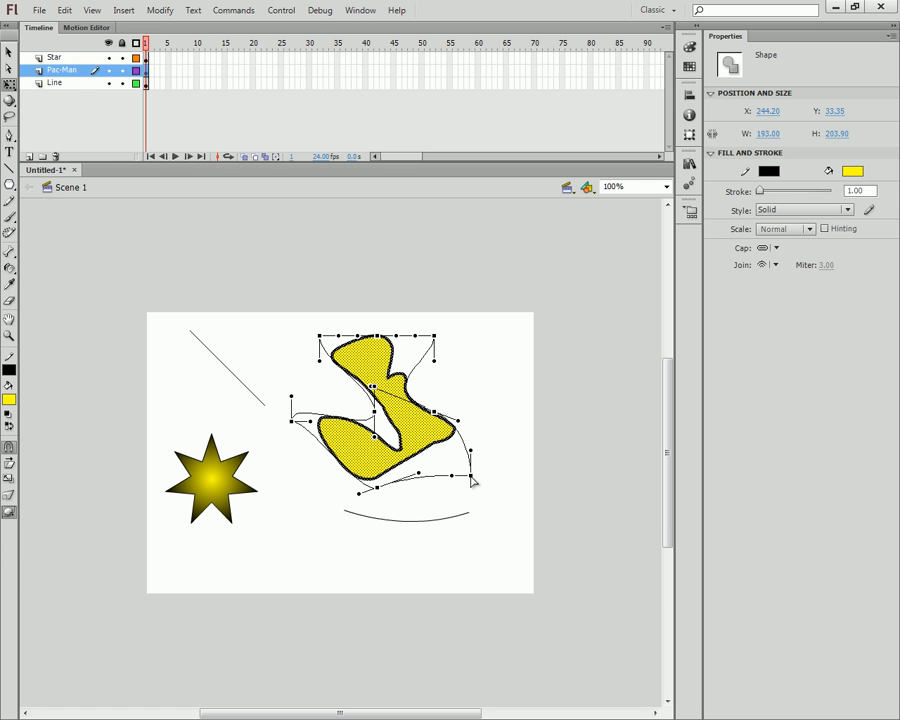
left_click_drag(308, 400, 302, 389)
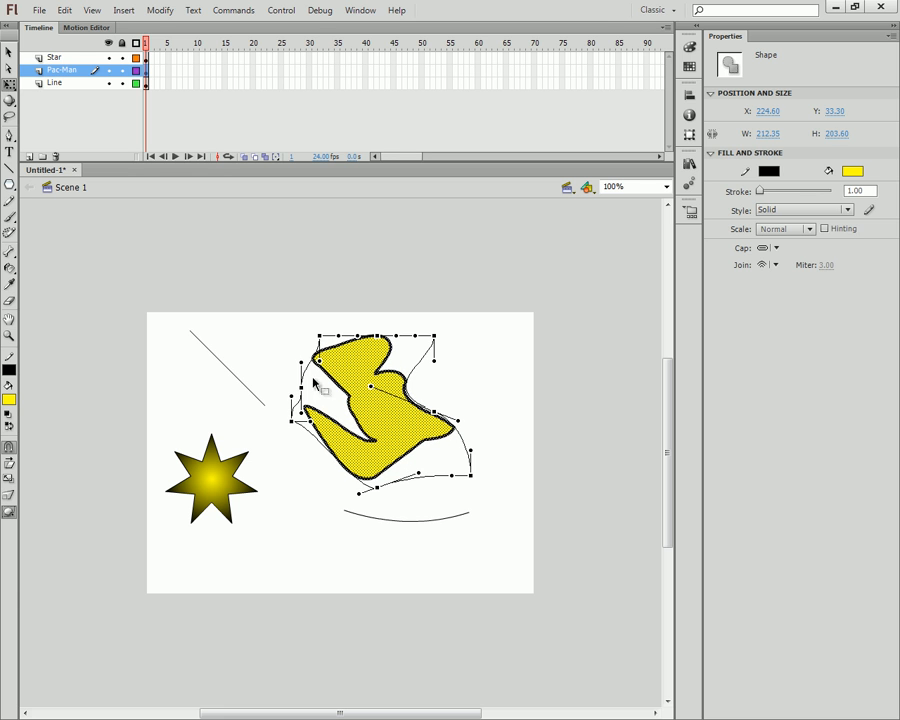
left_click_drag(371, 386, 379, 378)
Step: Try pulling the envelope's upper-right corner outward and its right midpoint down, and undo these last warps
left_click_drag(432, 338, 506, 336)
left_click_drag(456, 417, 465, 448)
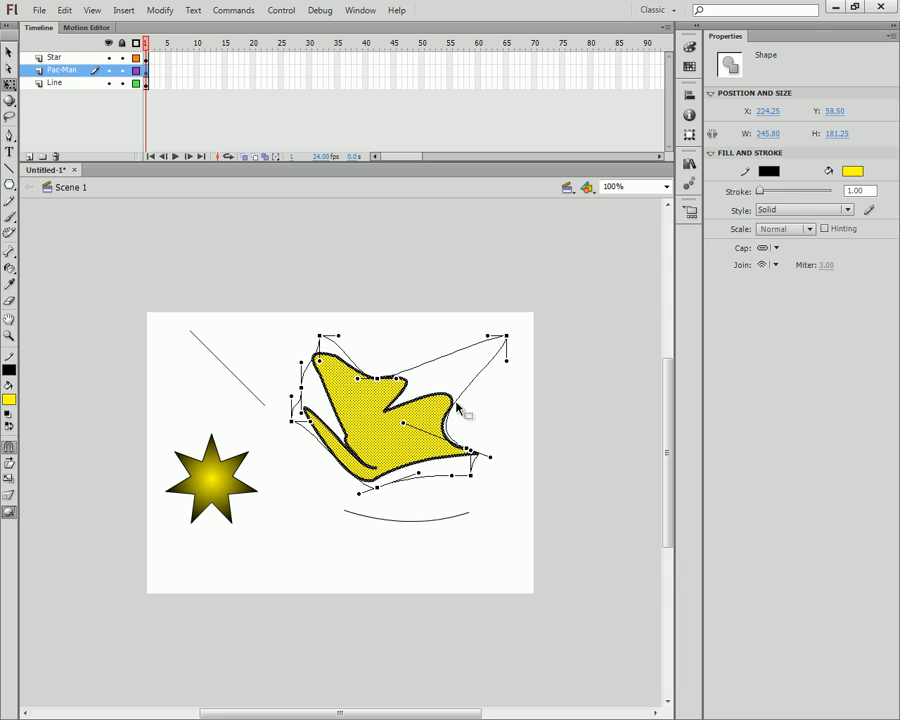
left_click(494, 434)
key("ctrl+z")
key("ctrl+z")
key("ctrl+z")
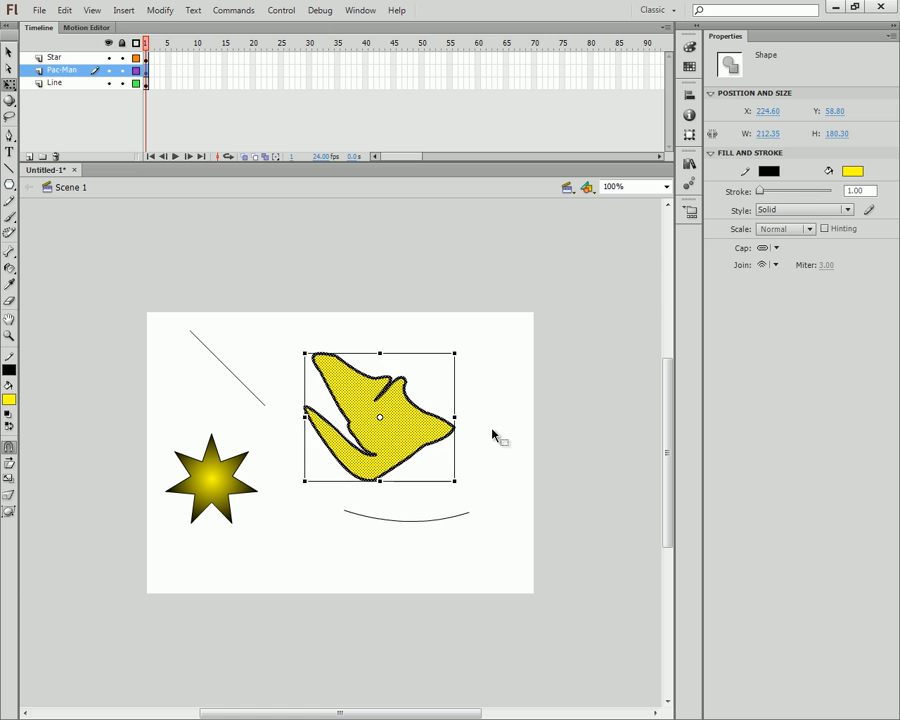
Step: Undo the remaining envelope warps on the Pac-Man back to its form before the Envelope modifier and deselect it
key("ctrl+z")
key("ctrl+z")
key("ctrl+z")
key("ctrl+z")
key("ctrl+z")
left_click(494, 434)
left_click(9, 51)
Step: Select the Pac-Man's fill and outline separately, select the whole shape with a marquee, and deselect it
left_click(384, 400)
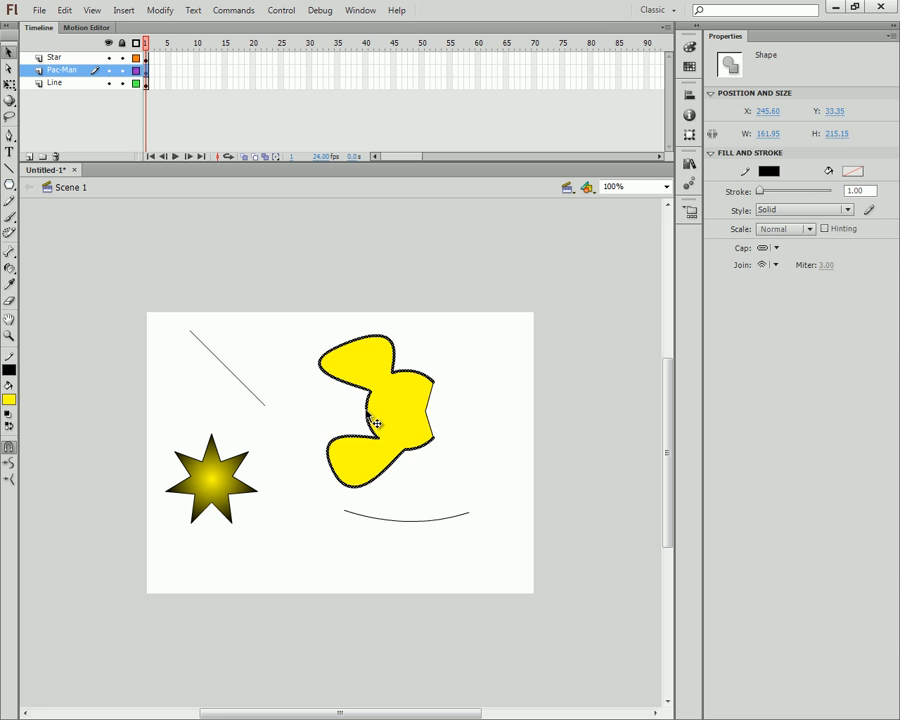
left_click(436, 392)
mouse_move(448, 317)
left_mouse_down()
mouse_move(331, 492)
mouse_move(299, 502)
left_mouse_up()
left_click(343, 421)
Step: Try bending the Pac-Man's left edge outward and moving its fill left away from the outline, undoing each change
left_click_drag(374, 418, 306, 386)
key("ctrl+z")
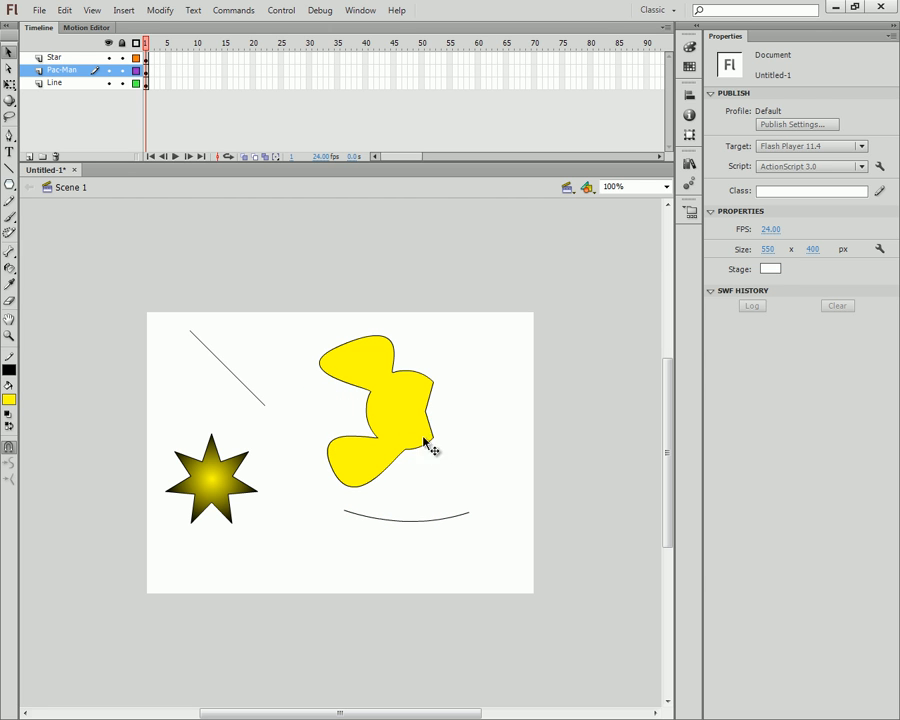
left_click(402, 422)
left_click_drag(402, 422, 244, 419)
key("ctrl+z")
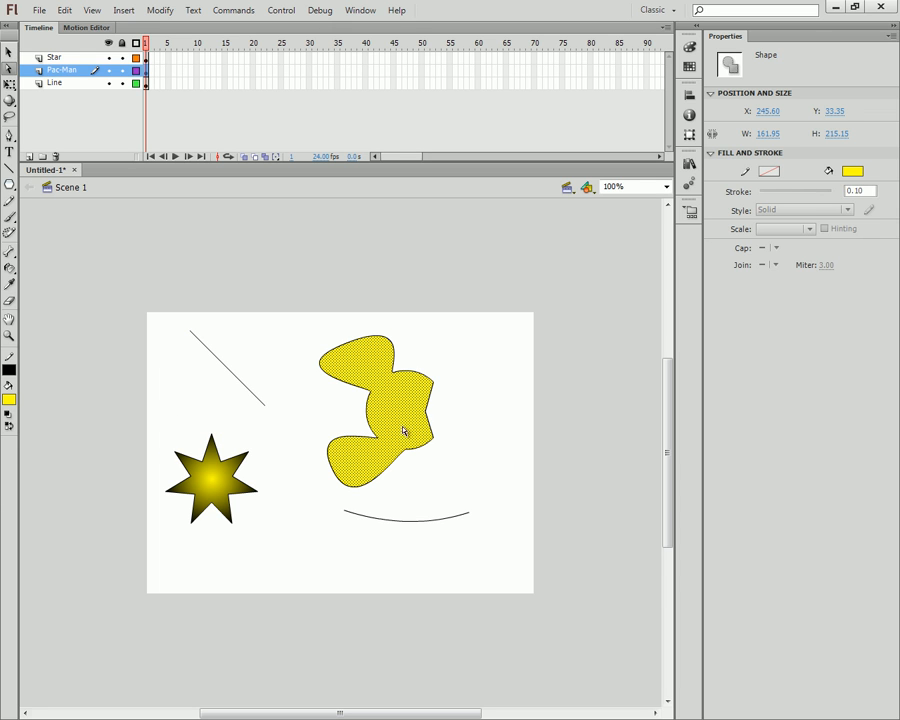
Step: Show the Pac-Man's anchor points with the Subselection tool and move the mouth's inner corner point left to deepen the mouth
left_click(416, 365)
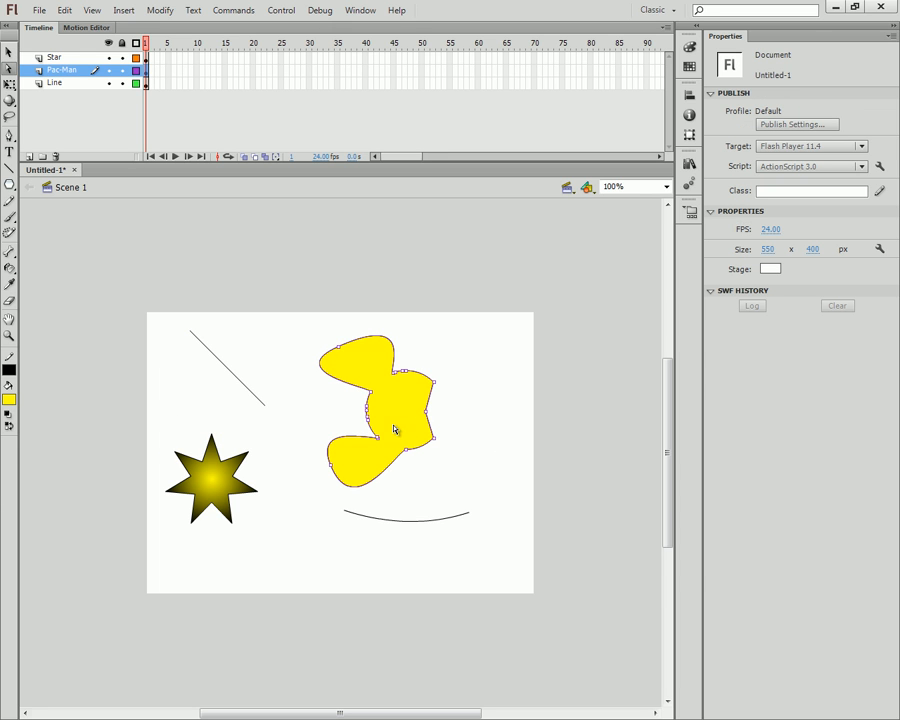
left_click_drag(450, 302, 251, 542)
left_click(335, 422)
left_click_drag(426, 412, 405, 414)
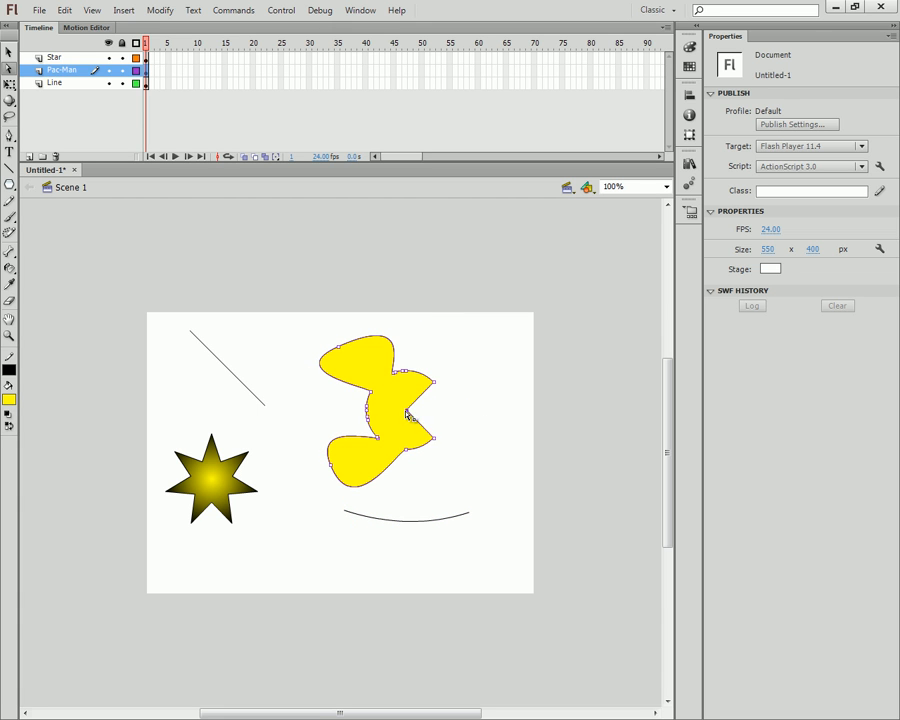
Step: Reshape the Pac-Man's upper lobe into a narrower, steeper curve by adjusting both tangent handles of its upper-left anchor point
left_click(339, 350)
left_click_drag(420, 312, 379, 294)
mouse_move(301, 396)
left_mouse_down()
mouse_move(348, 410)
mouse_move(337, 393)
mouse_move(301, 392)
left_mouse_up()
left_click(9, 84)
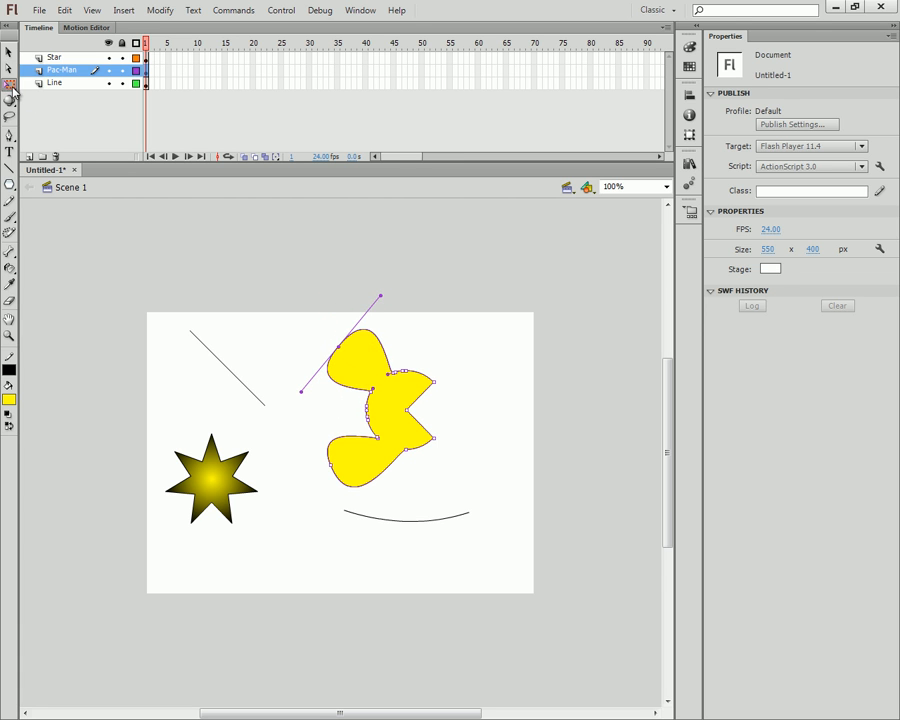